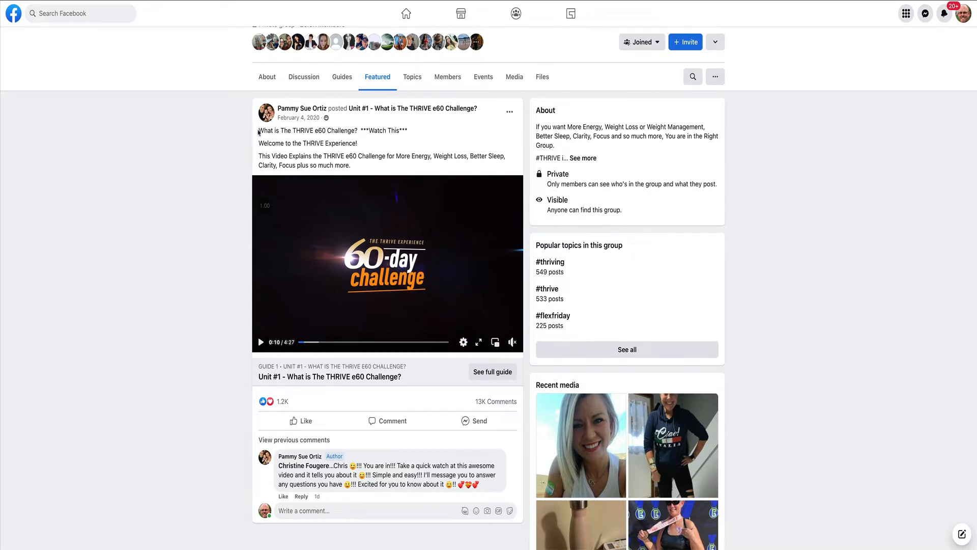
# Examine the intro text, guide label and heading of the featured Unit #1 post in the example group.
pyautogui.moveTo(260, 130); pyautogui.dragTo(364, 168)
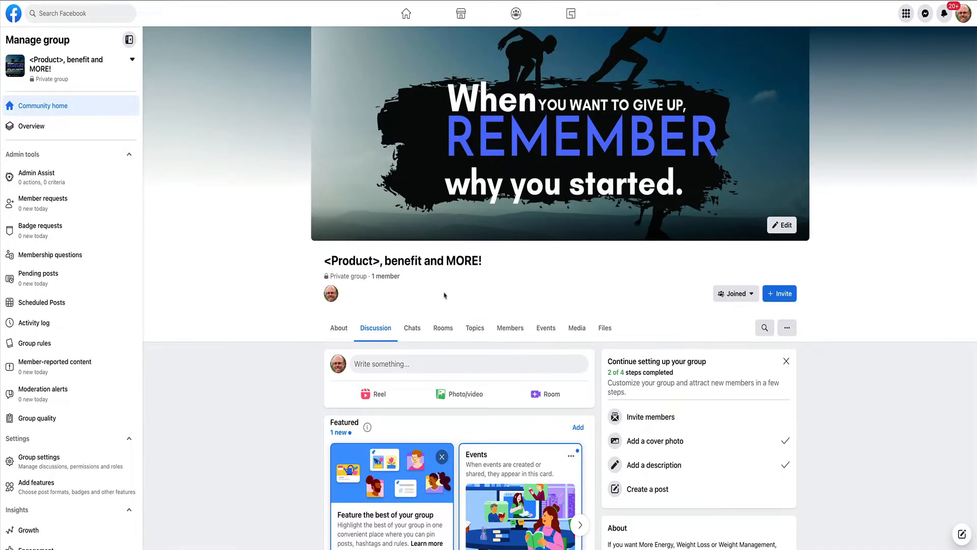
pyautogui.scroll(-6, 448, 326)
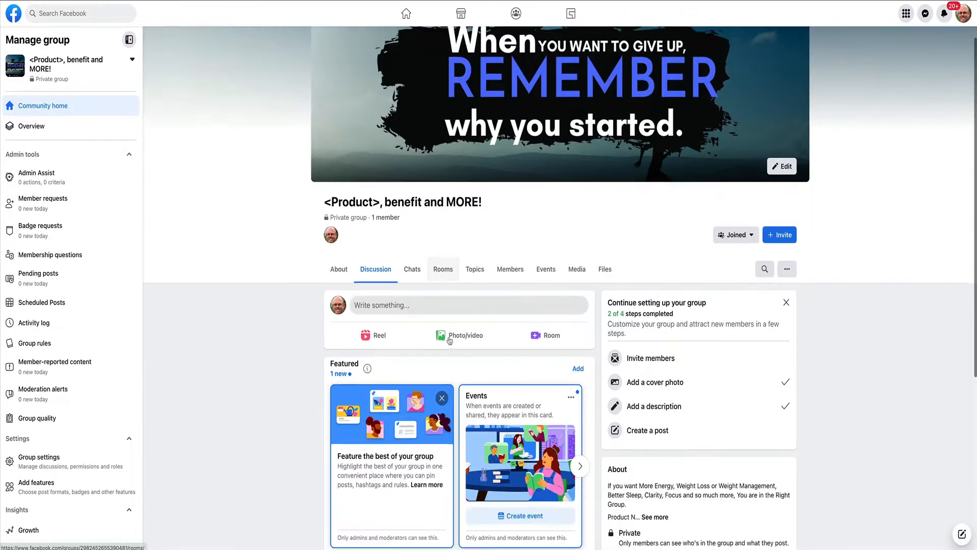
pyautogui.scroll(6, 672, 34)
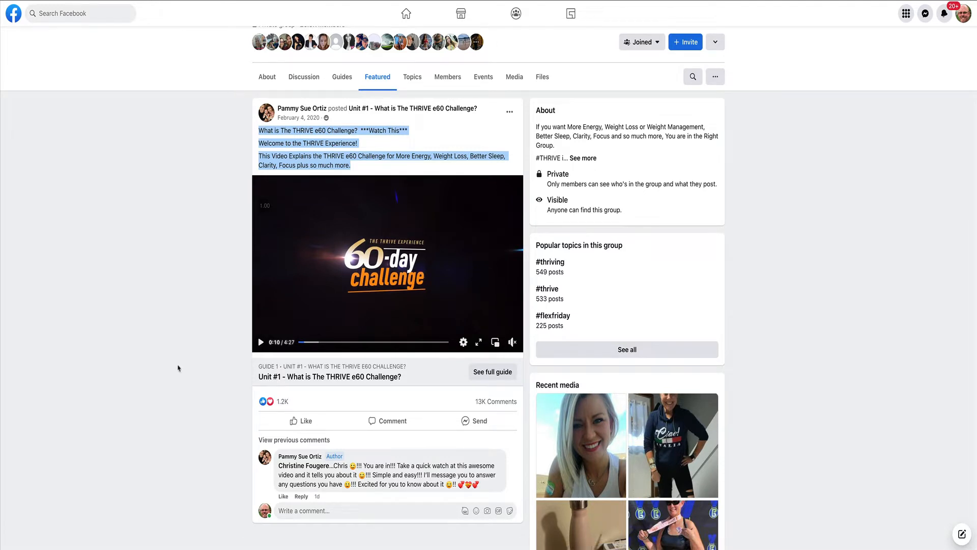
pyautogui.moveTo(172, 363); pyautogui.dragTo(255, 366)
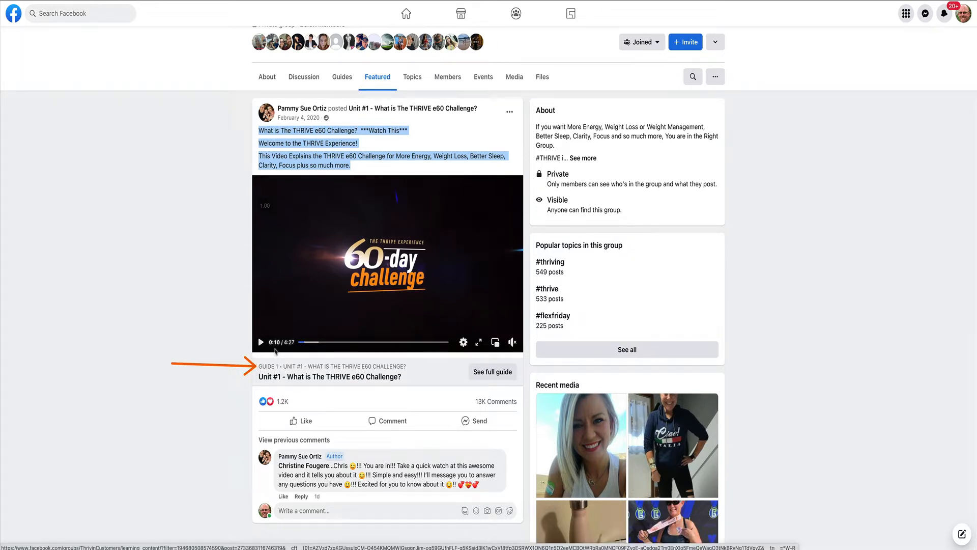
pyautogui.moveTo(254, 357)
pyautogui.mouseDown()
pyautogui.moveTo(258, 368)
pyautogui.moveTo(343, 391)
pyautogui.moveTo(418, 387)
pyautogui.mouseUp()
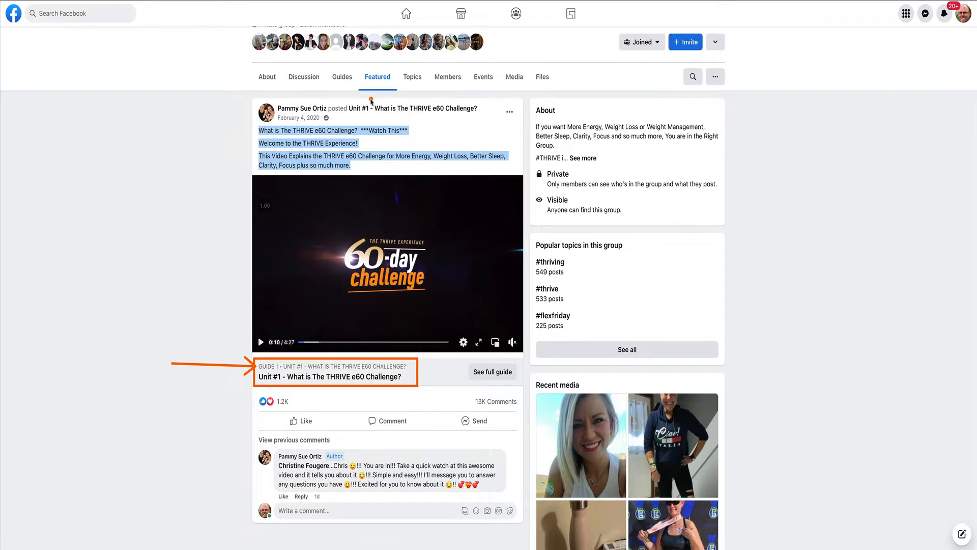
pyautogui.moveTo(371, 98)
pyautogui.mouseDown()
pyautogui.moveTo(392, 122)
pyautogui.moveTo(483, 121)
pyautogui.mouseUp()
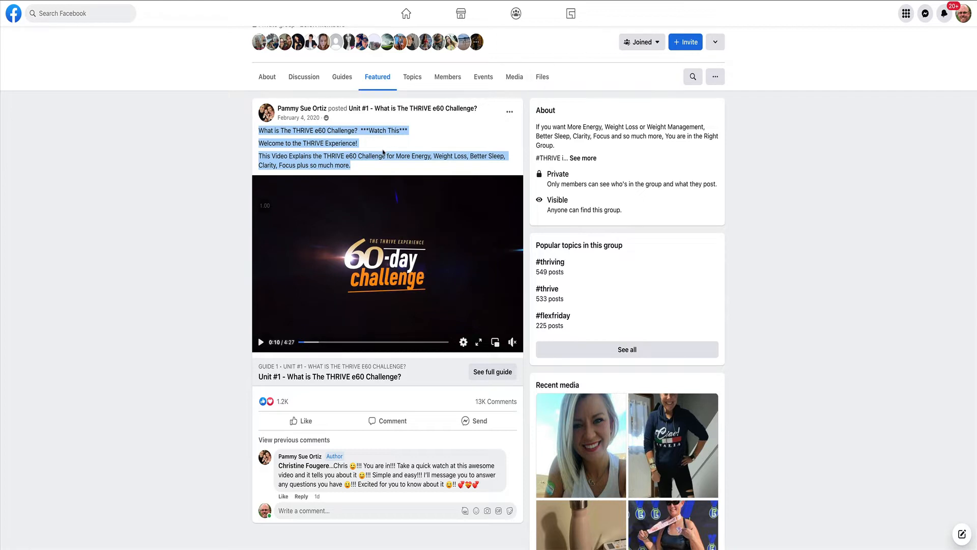
# Copy the featured post's full intro text into a new post in the "<Product>, benefit and MORE!" group.
pyautogui.click(354, 168)
pyautogui.moveTo(355, 168); pyautogui.dragTo(258, 130)
pyautogui.hotkey('ctrl', 'c')
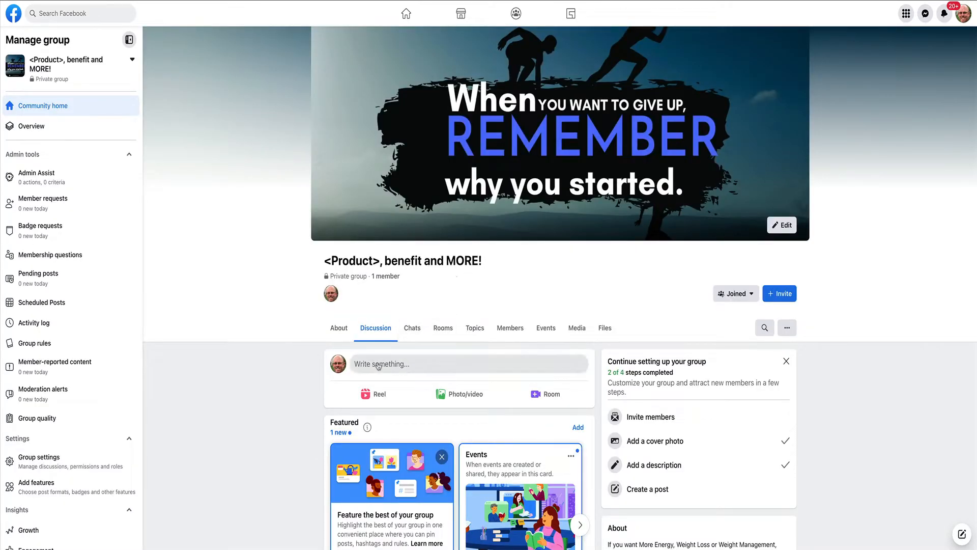
pyautogui.click(399, 364)
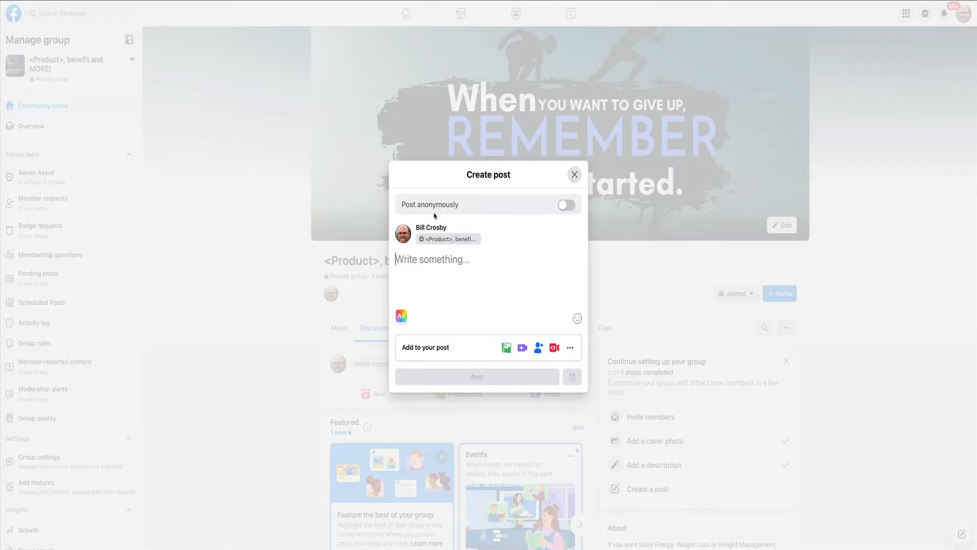
pyautogui.hotkey('ctrl', 'v')
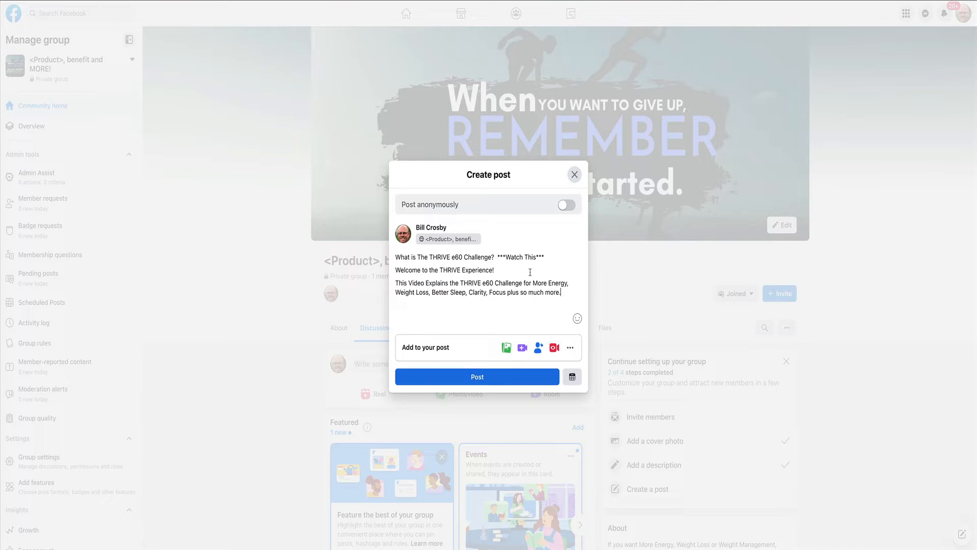
# Attach "AutoATM Video bumper.mp4" from the Marketing images folder to the new post.
pyautogui.click(505, 349)
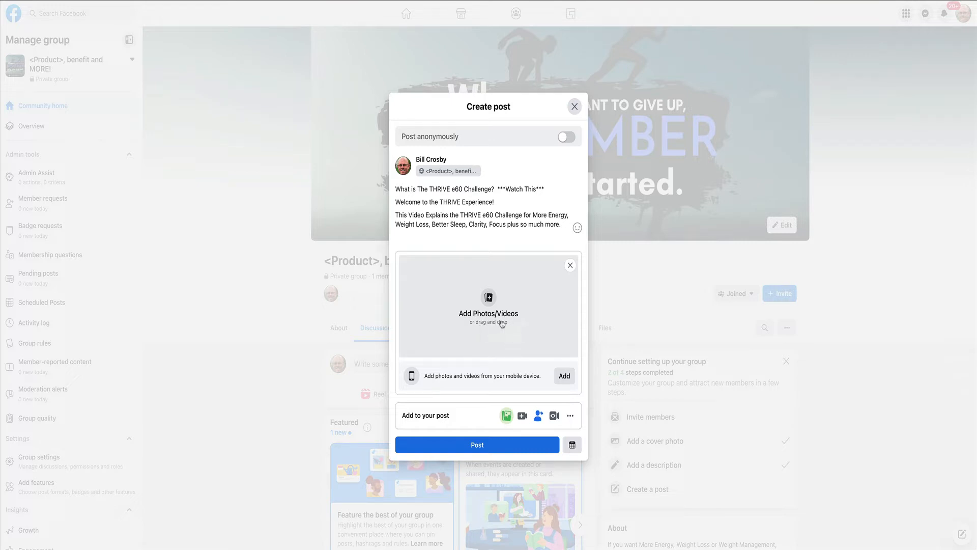
pyautogui.click(564, 377)
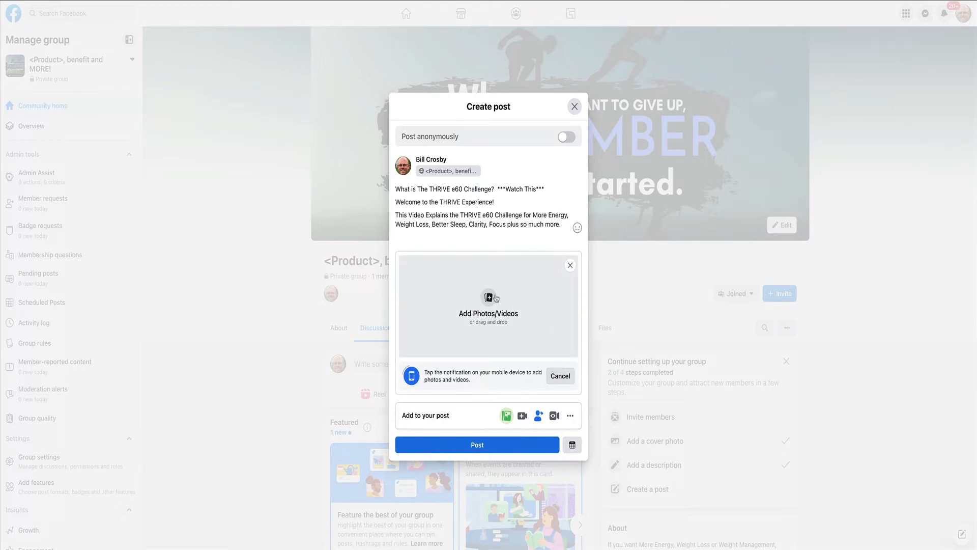
pyautogui.click(515, 296)
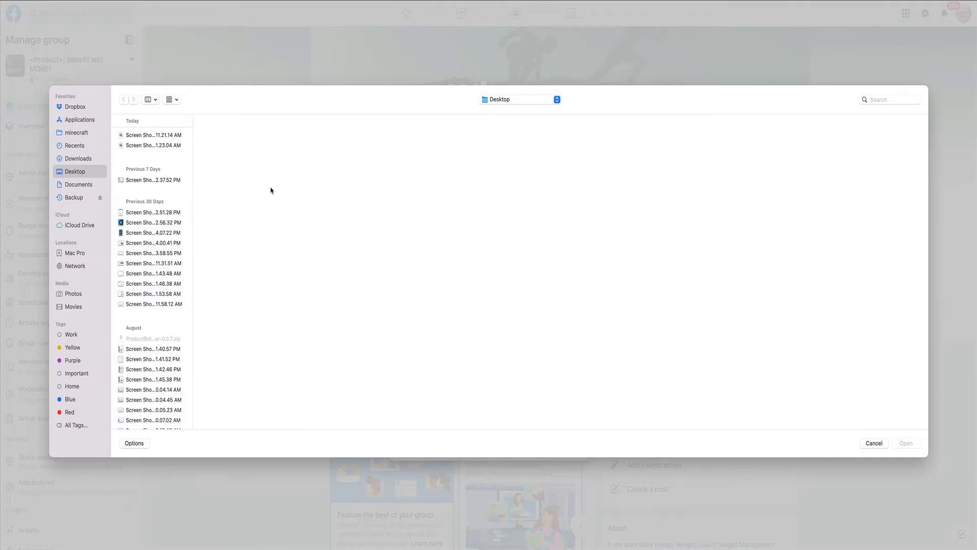
pyautogui.click(524, 103)
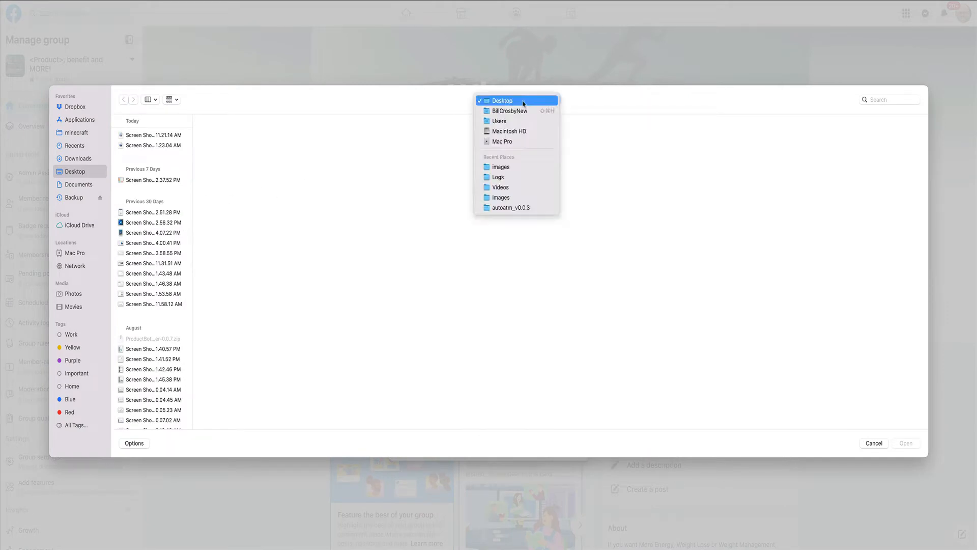
pyautogui.click(513, 168)
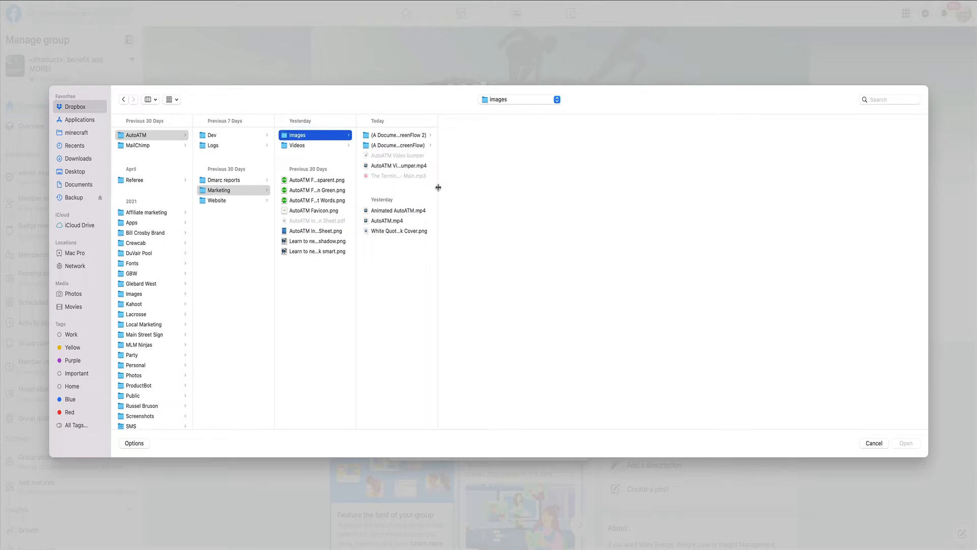
pyautogui.moveTo(437, 188); pyautogui.dragTo(504, 185)
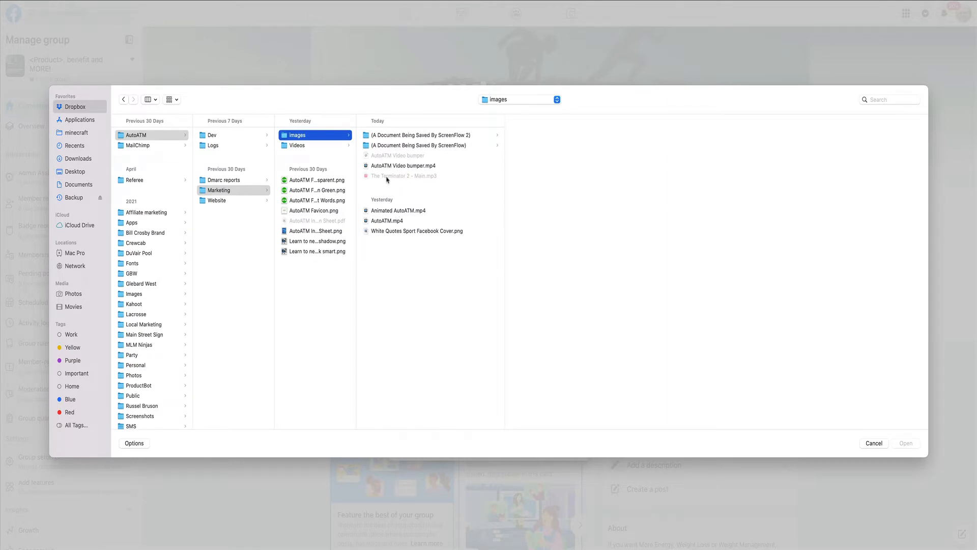
pyautogui.click(393, 168)
pyautogui.click(906, 443)
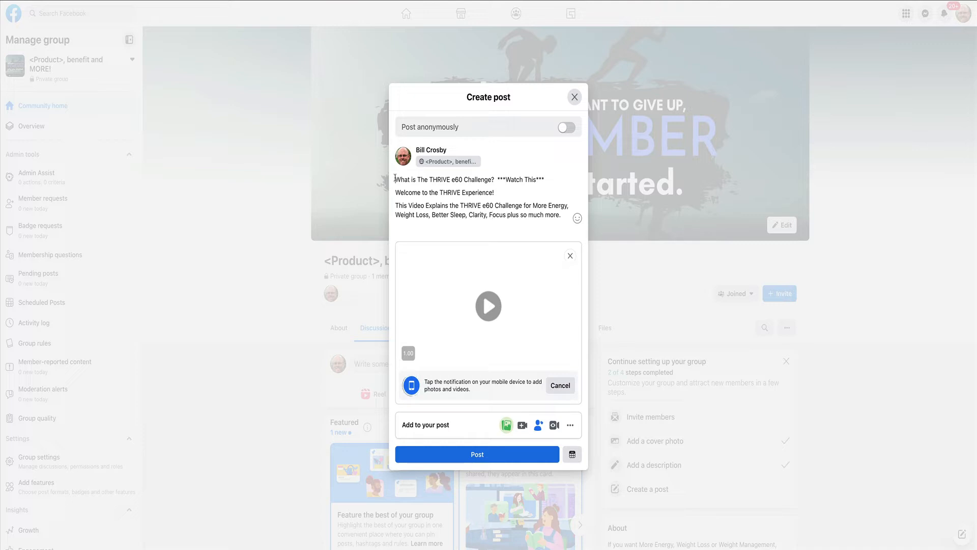
pyautogui.moveTo(395, 178); pyautogui.dragTo(567, 212)
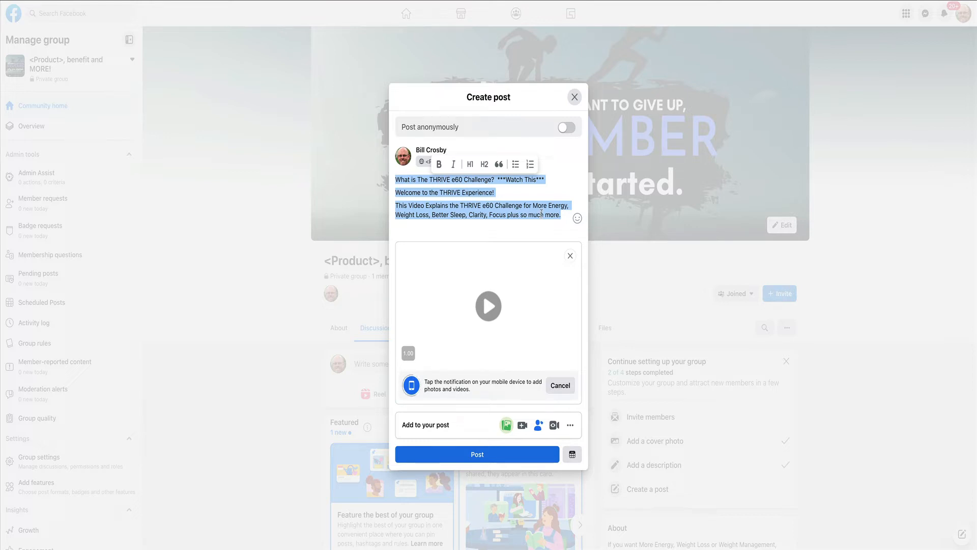
pyautogui.click(512, 197)
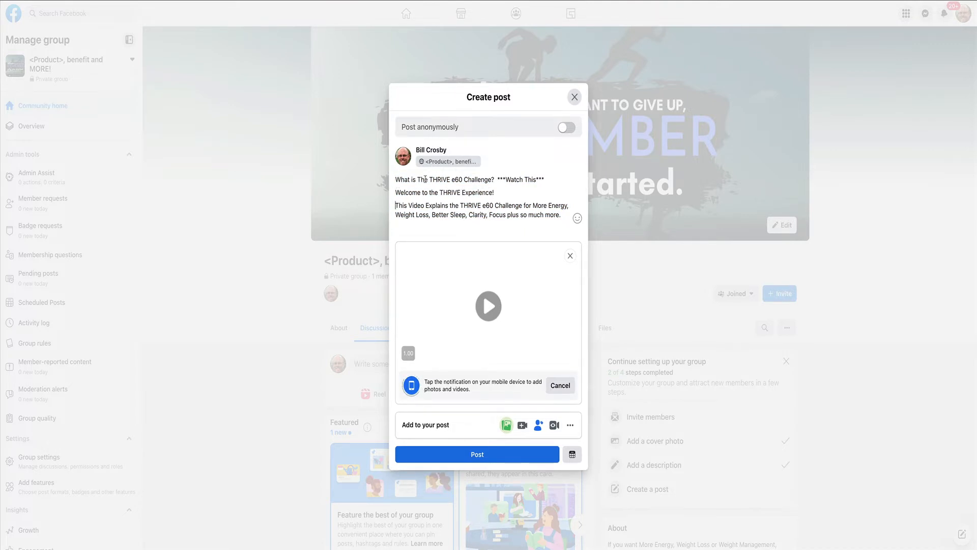
pyautogui.moveTo(436, 179); pyautogui.dragTo(491, 181)
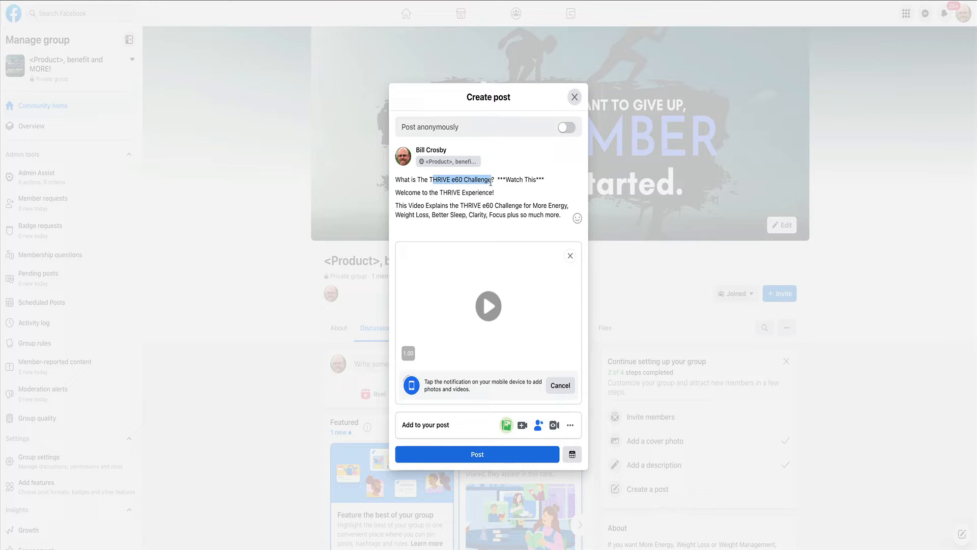
pyautogui.moveTo(439, 193); pyautogui.dragTo(494, 194)
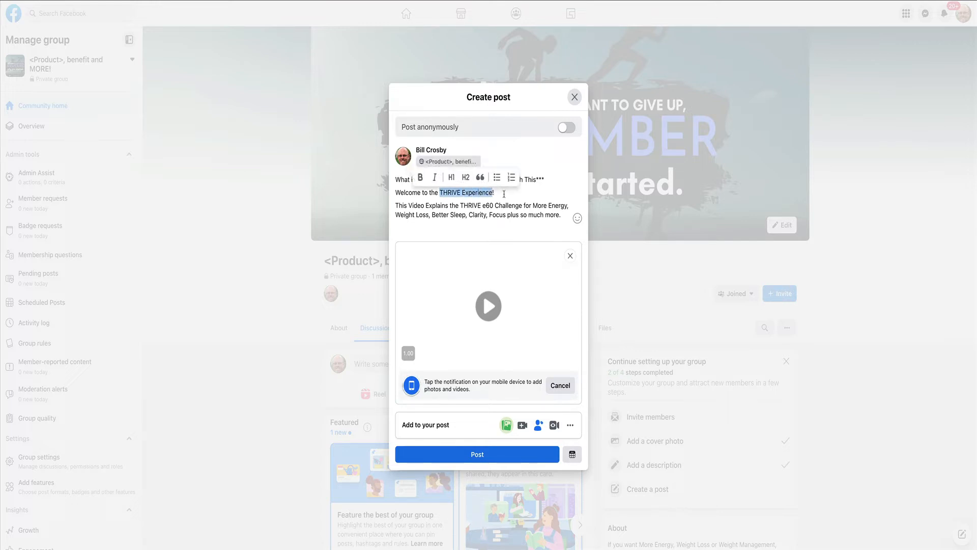
pyautogui.click(504, 194)
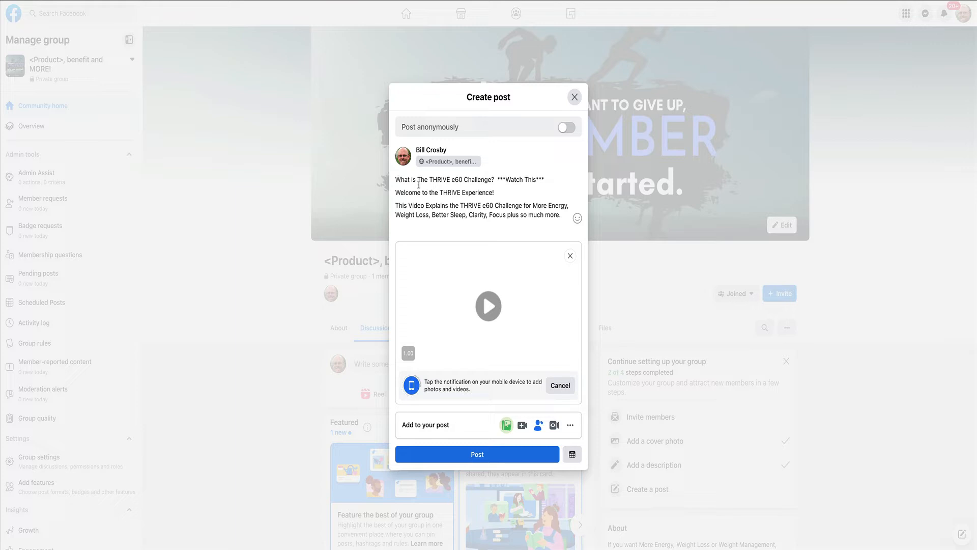
pyautogui.moveTo(503, 193); pyautogui.dragTo(397, 194)
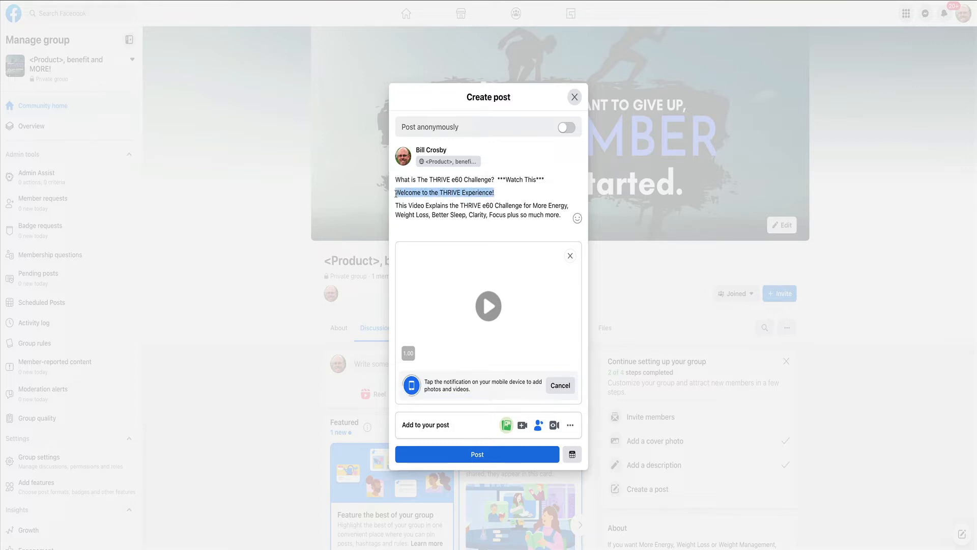
pyautogui.click(516, 193)
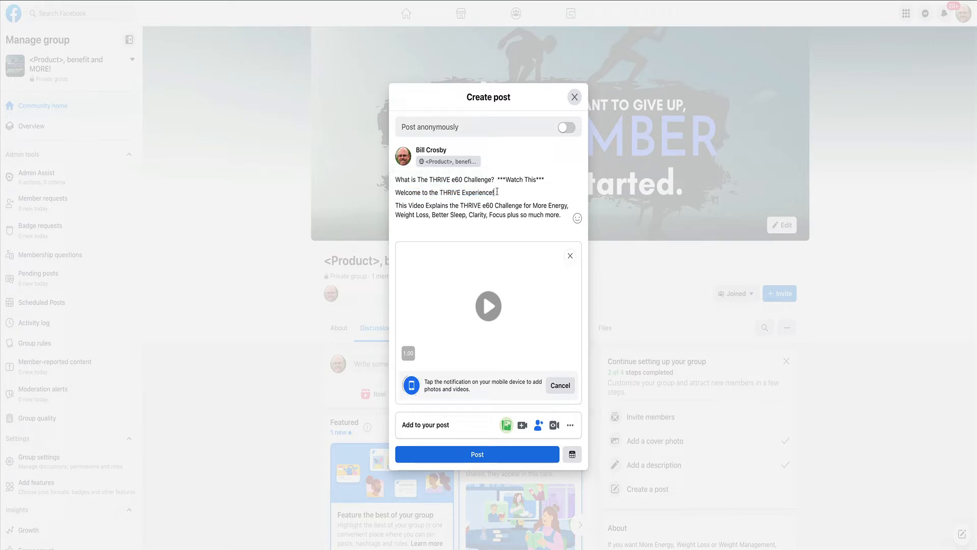
# Replace the opening question with "Welcome to the THRIVE Experience!", removing the duplicate line and leaving a blank line before the video description.
pyautogui.moveTo(494, 192); pyautogui.dragTo(393, 193)
pyautogui.hotkey('ctrl', 'c')
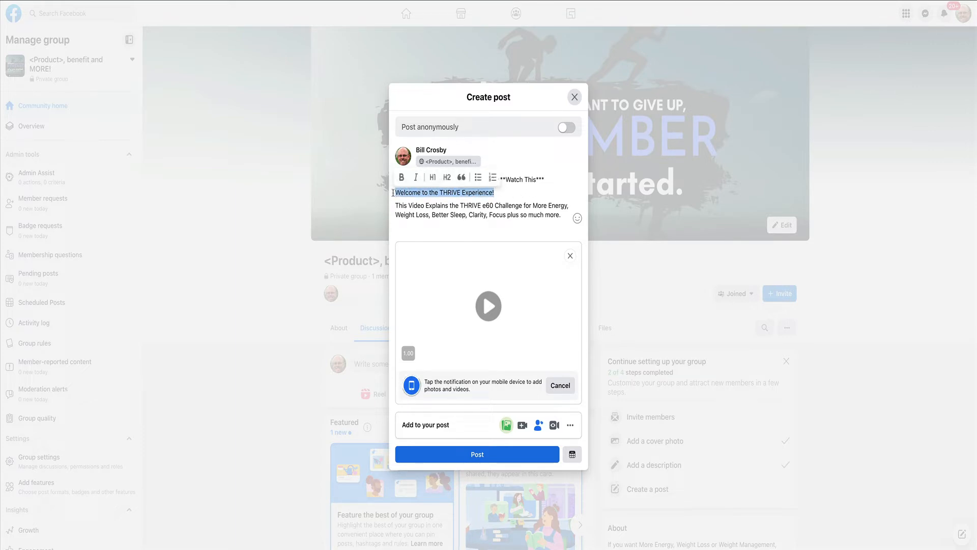
pyautogui.click(394, 192)
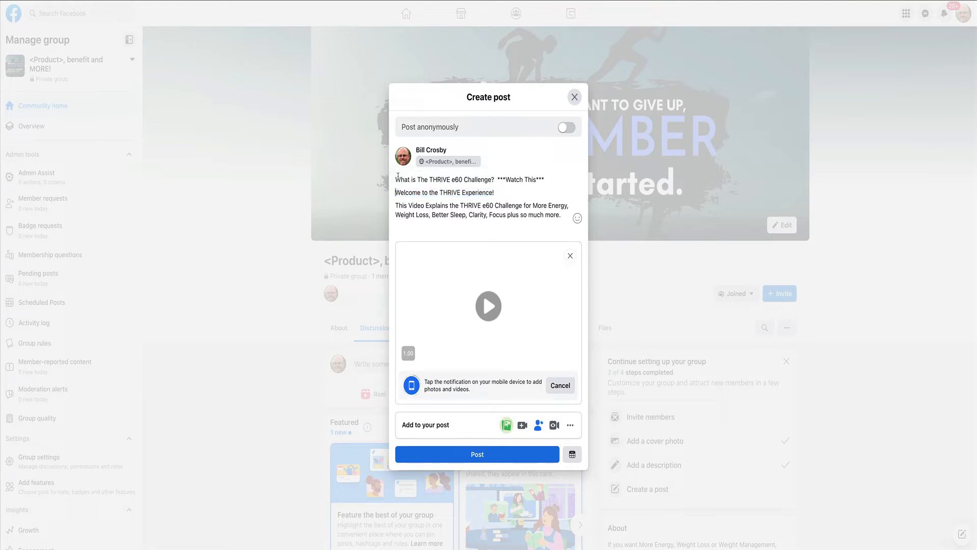
pyautogui.moveTo(395, 179)
pyautogui.mouseDown()
pyautogui.moveTo(496, 180)
pyautogui.moveTo(392, 195)
pyautogui.mouseUp()
pyautogui.hotkey('ctrl', 'v')
pyautogui.press('Delete')
pyautogui.press('Delete')
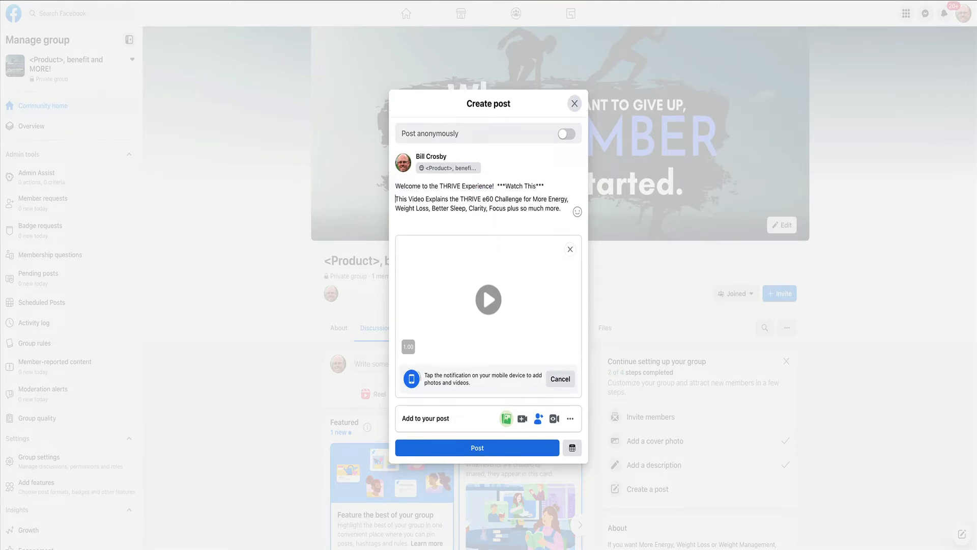
pyautogui.press('Return')
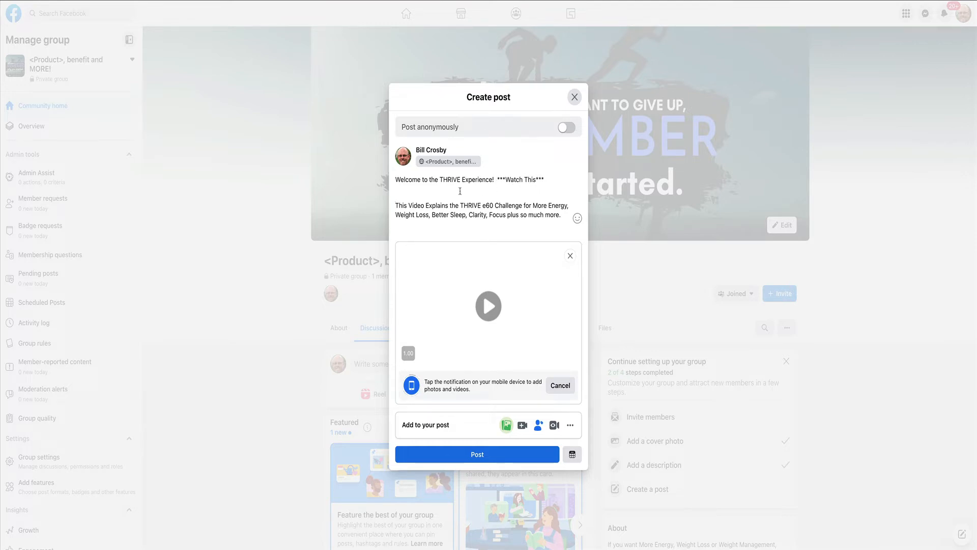
# Replace "THRIVE Experience" in the post's welcome line with the placeholder "<Product Name>".
pyautogui.moveTo(440, 179); pyautogui.dragTo(491, 183)
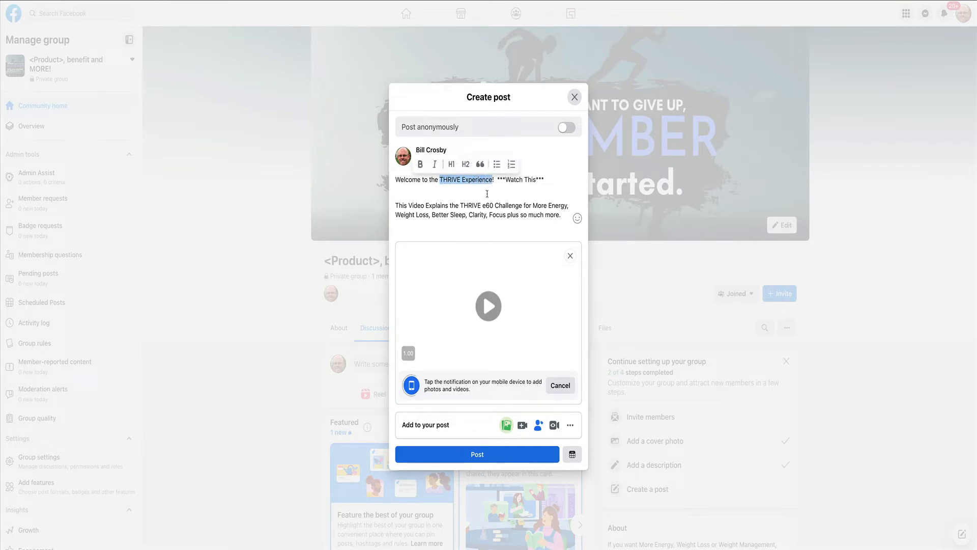
pyautogui.write('<Product')
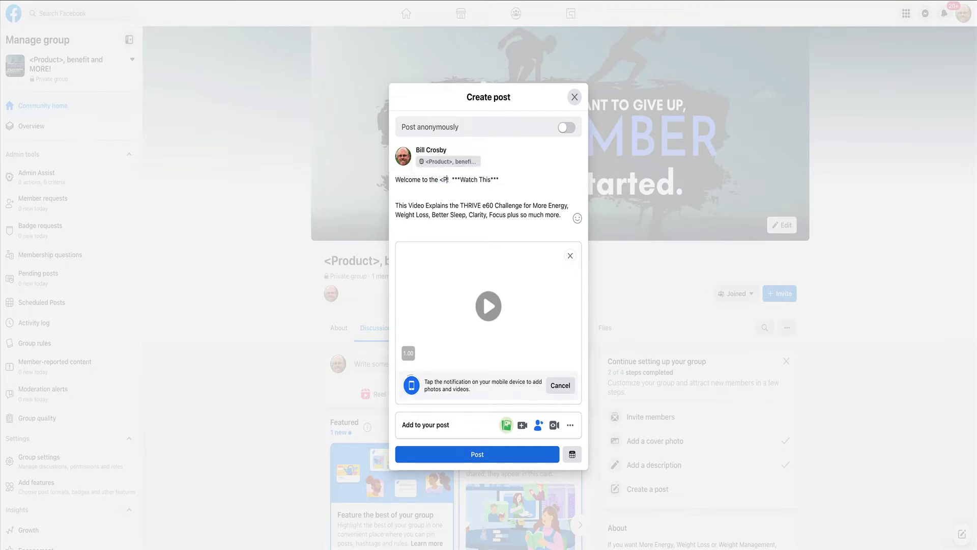
pyautogui.write(' Name>')
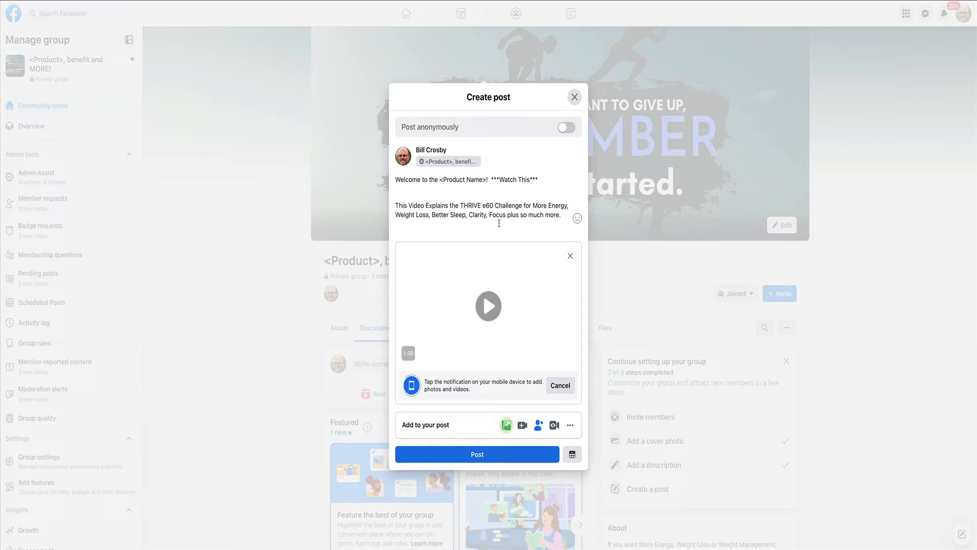
pyautogui.write('Aama')
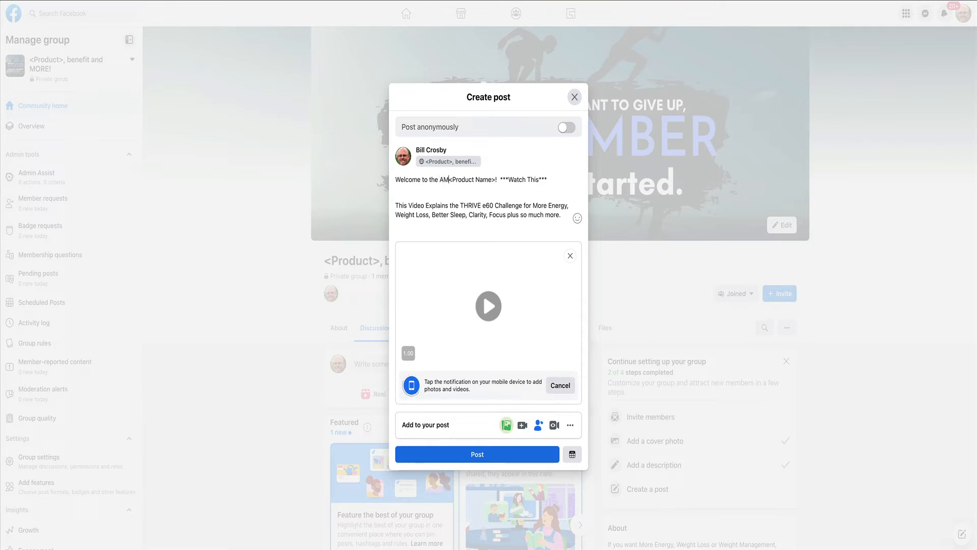
# Insert "Amazing <adjective>" before "<Product Name>" in the post's welcome line.
pyautogui.press('BackSpace')
pyautogui.press('BackSpace')
pyautogui.press('BackSpace')
pyautogui.write('max')
pyautogui.press('BackSpace')
pyautogui.write('zin')
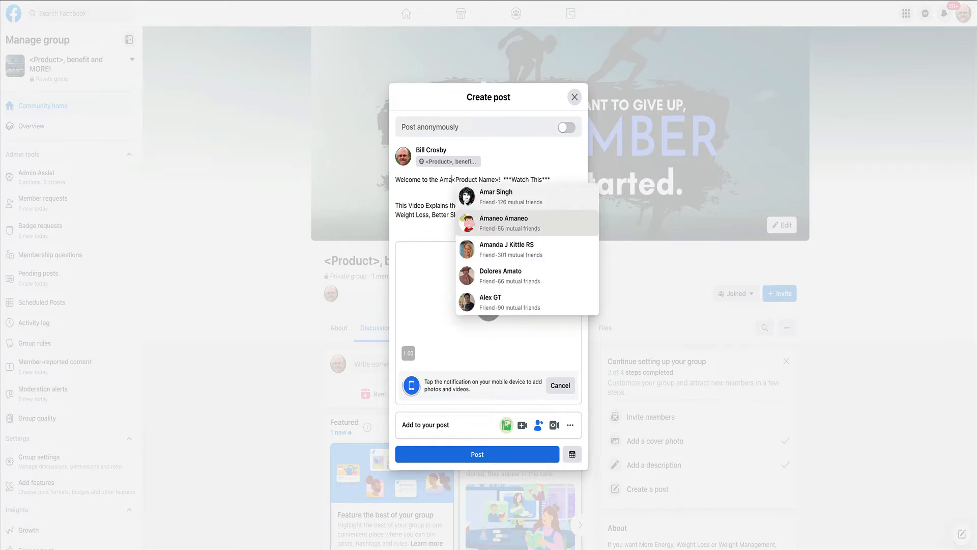
pyautogui.write('g')
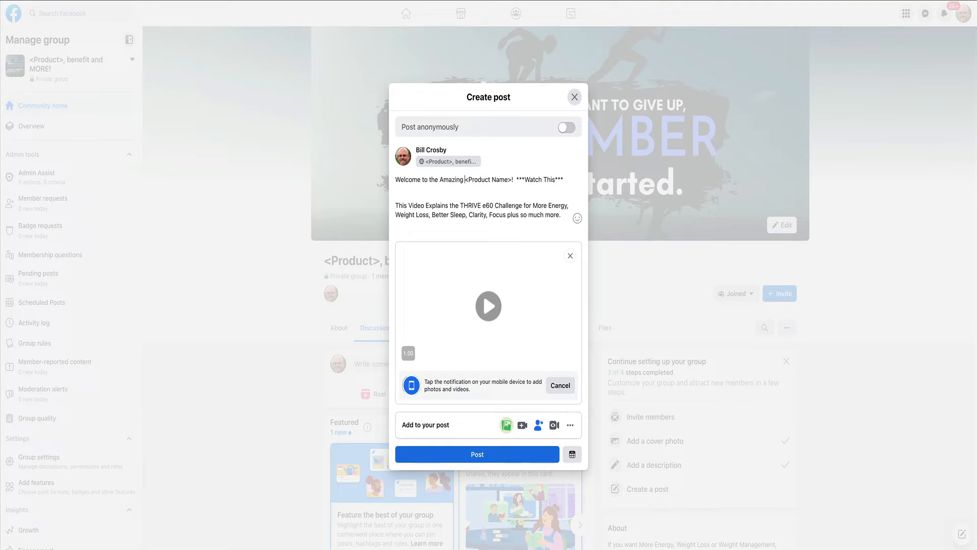
pyautogui.write(' <adjectiv')
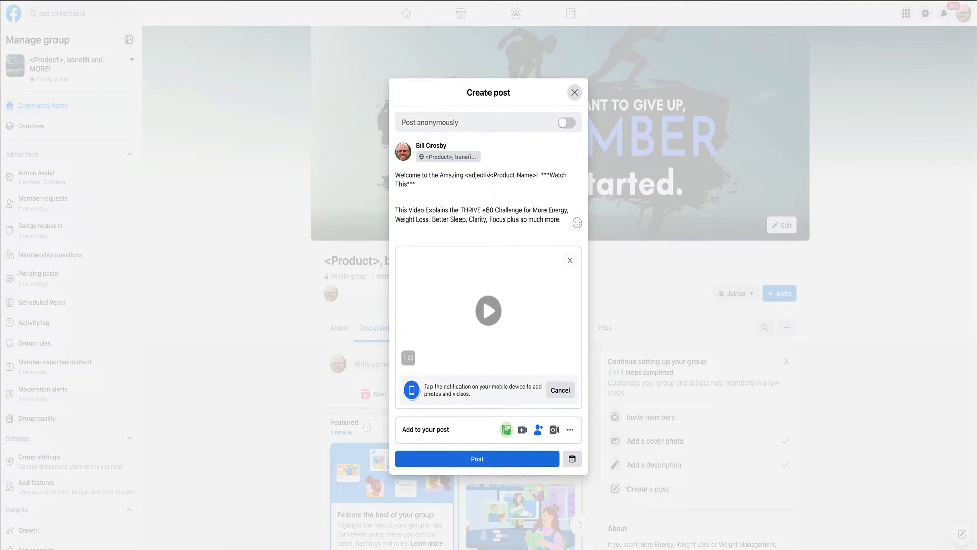
pyautogui.write('e>')
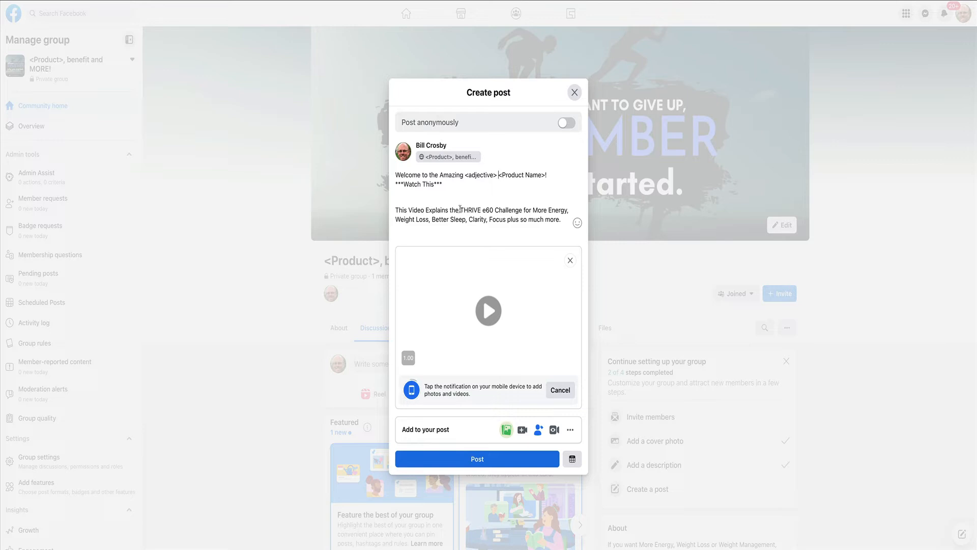
# Replace "THRIVE e60 Challenge" in the post's video description with "Amazing <Product name>".
pyautogui.moveTo(460, 210); pyautogui.dragTo(523, 210)
pyautogui.write('Amazo')
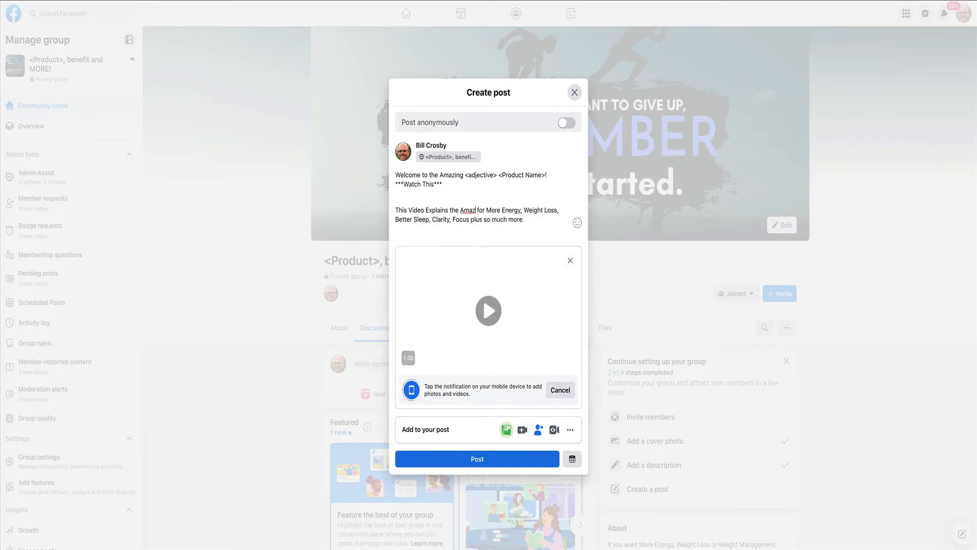
pyautogui.write('ing <')
pyautogui.write('Product na')
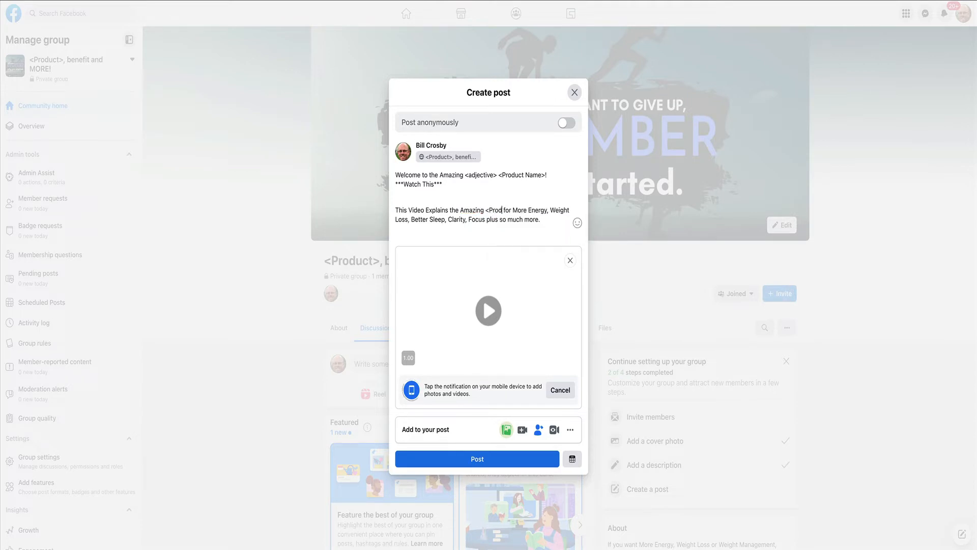
pyautogui.write('me>')
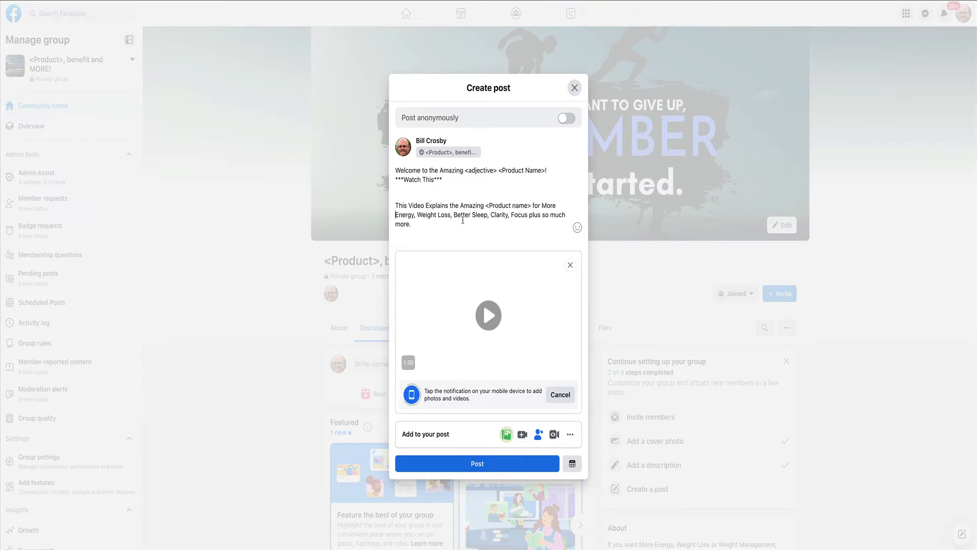
# Insert the placeholder "<benefits>" before "Energy" in the post's video description.
pyautogui.click(396, 215)
pyautogui.write('<')
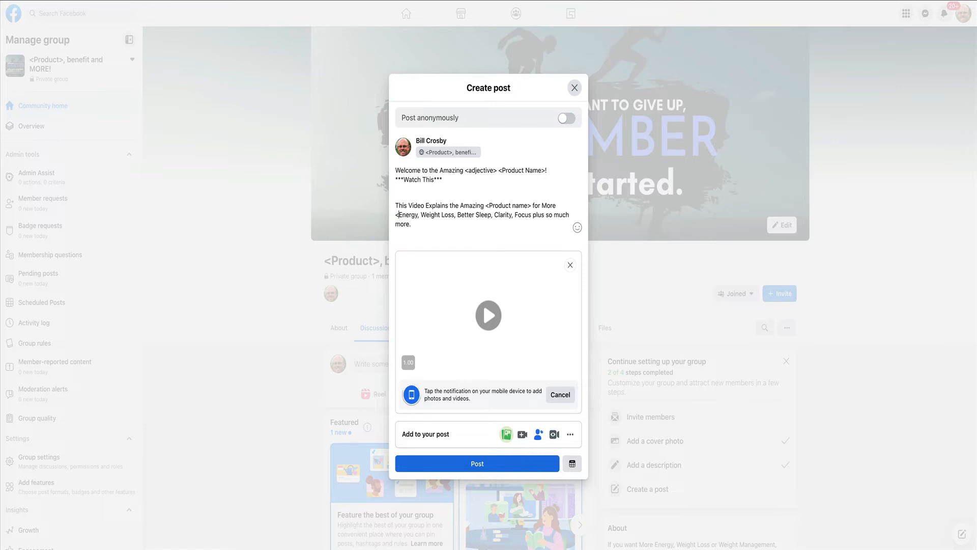
pyautogui.write('benefits')
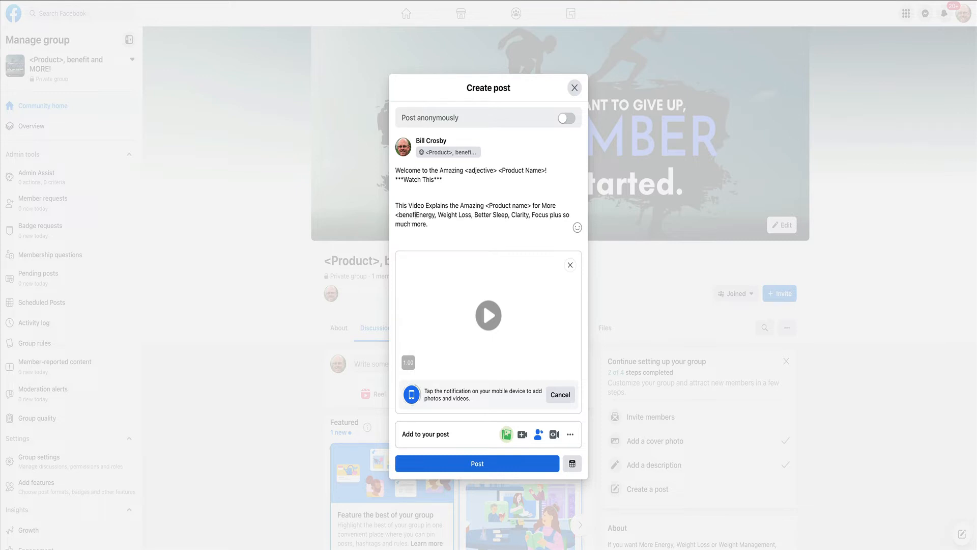
pyautogui.write('>')
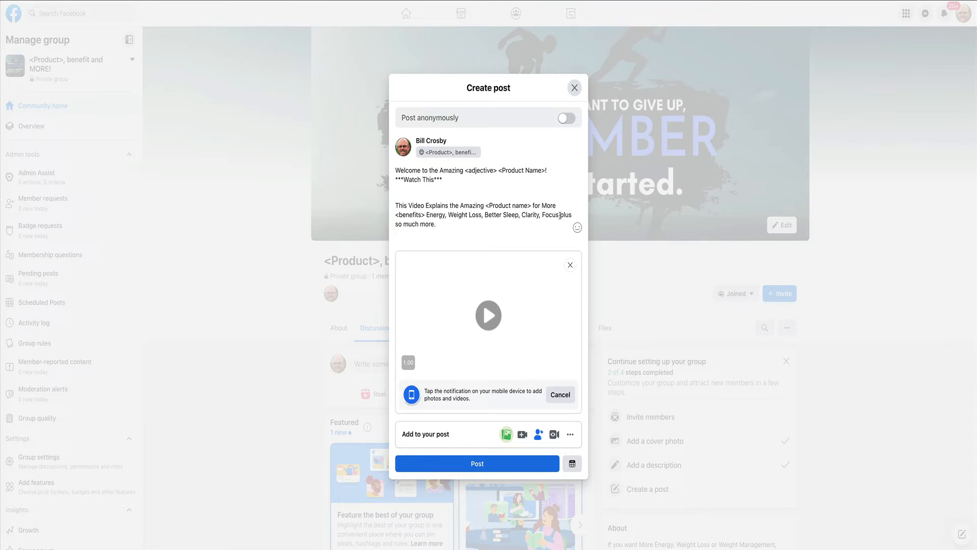
# Check the listed benefits in the video description and publish the post to the group.
pyautogui.moveTo(559, 214); pyautogui.dragTo(562, 223)
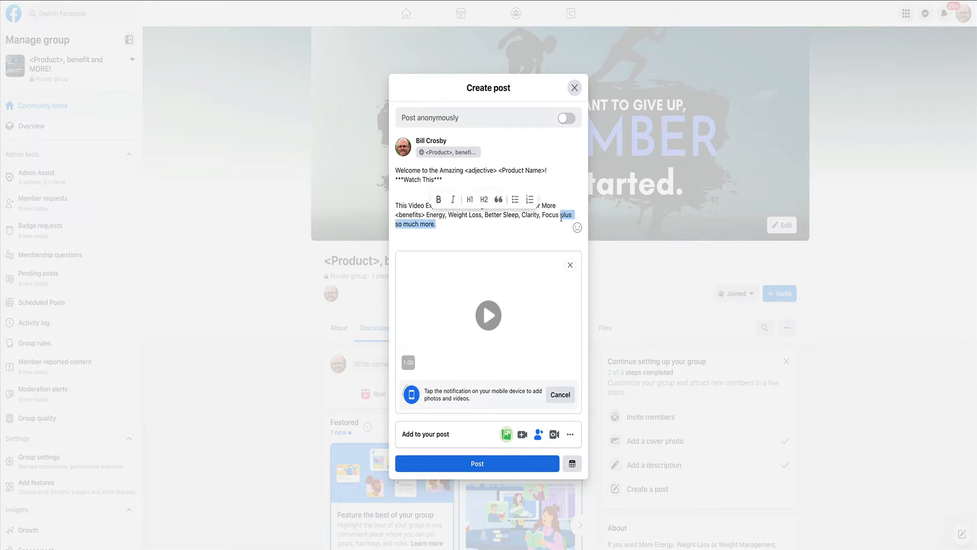
pyautogui.click(557, 214)
pyautogui.moveTo(558, 215); pyautogui.dragTo(427, 215)
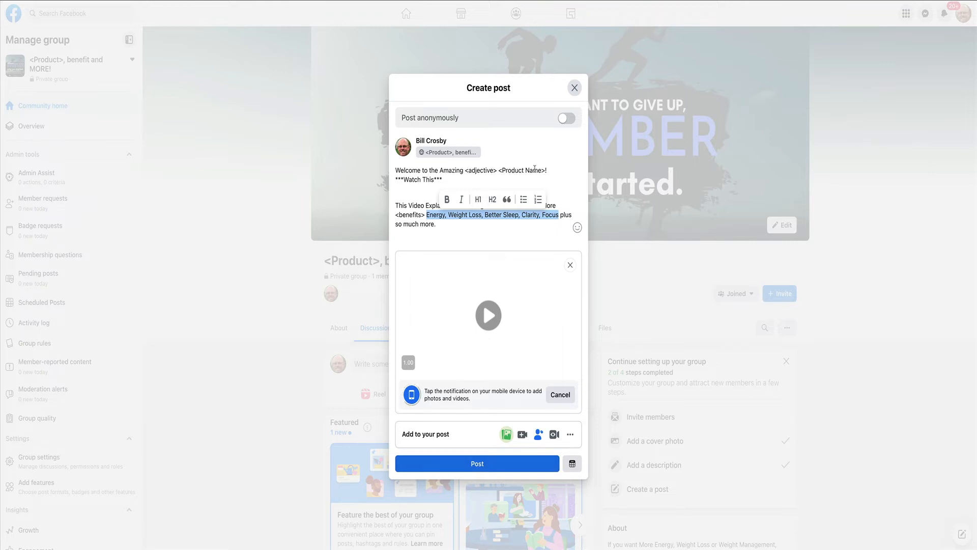
pyautogui.click(403, 207)
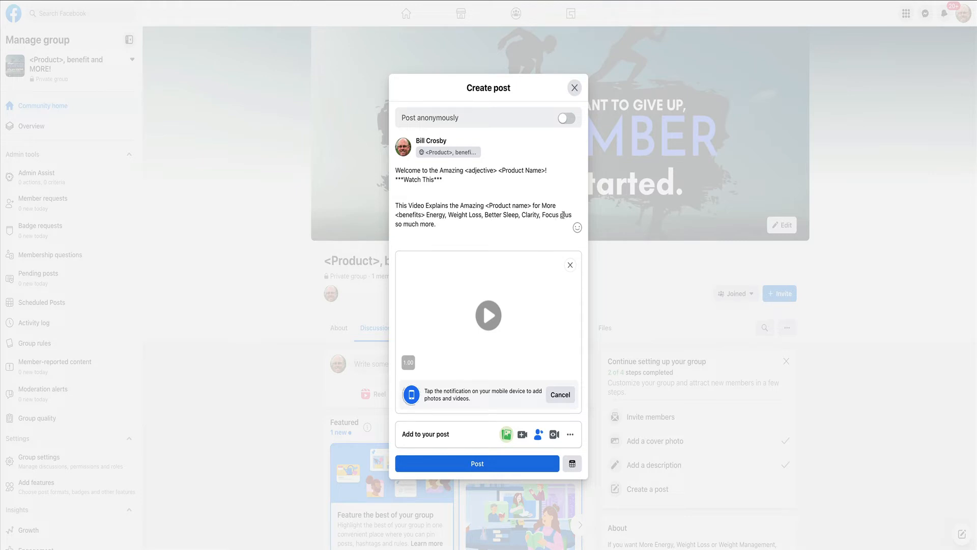
pyautogui.click(478, 465)
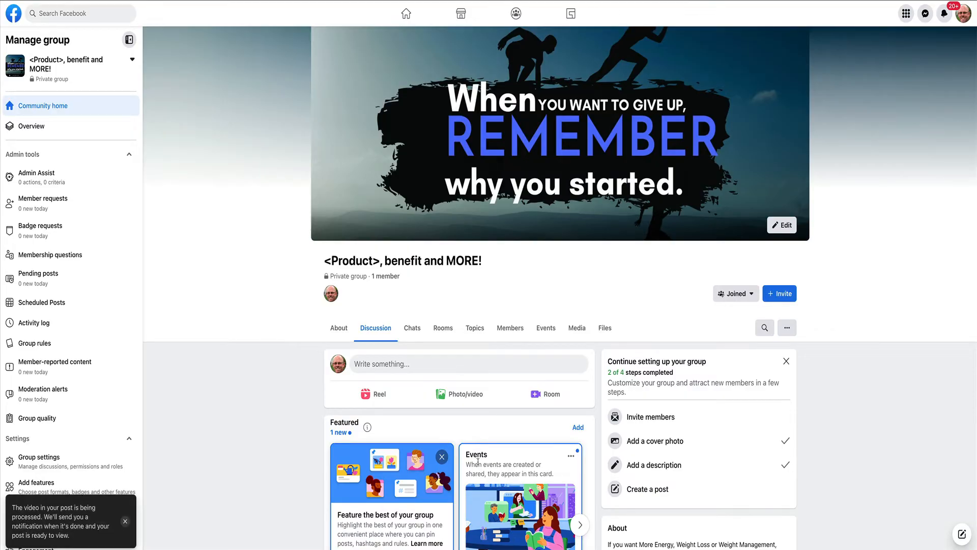
pyautogui.scroll(-3, 478, 461)
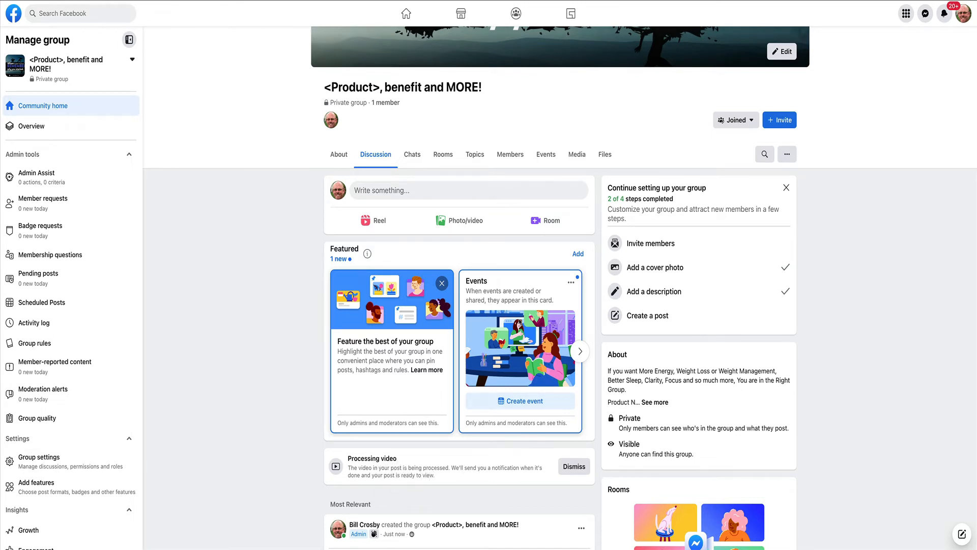
# Add the Guides feature to the group from its additional features.
pyautogui.scroll(-2, 90, 399)
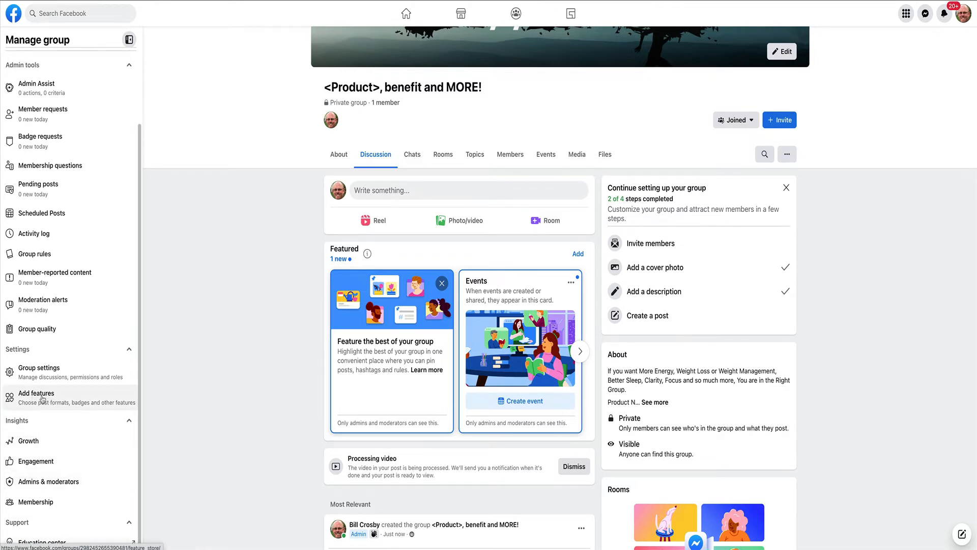
pyautogui.scroll(3, 45, 389)
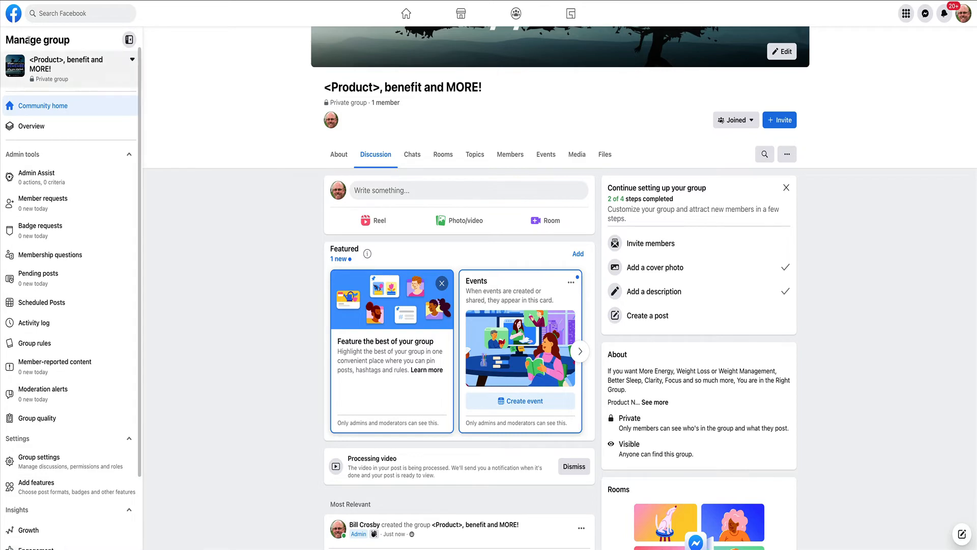
pyautogui.scroll(-2, 39, 338)
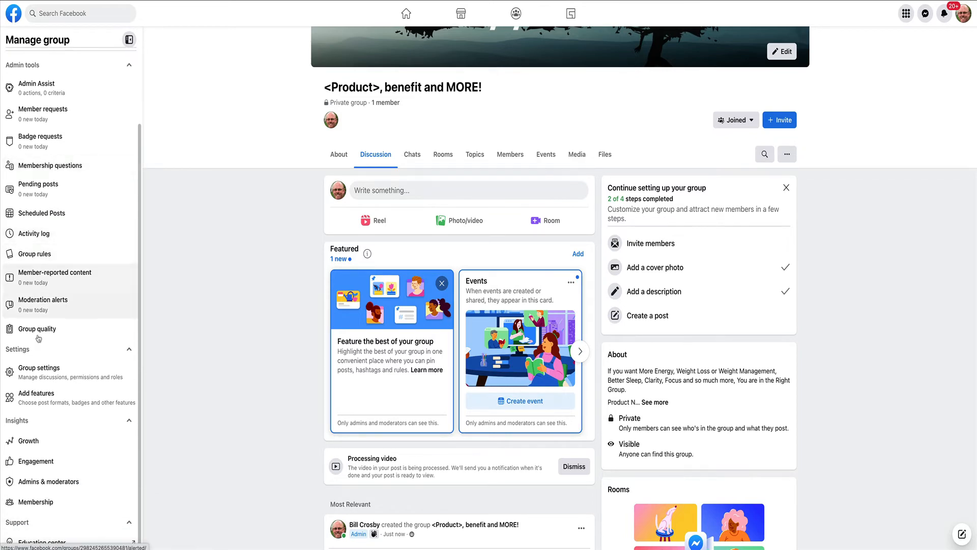
pyautogui.click(51, 400)
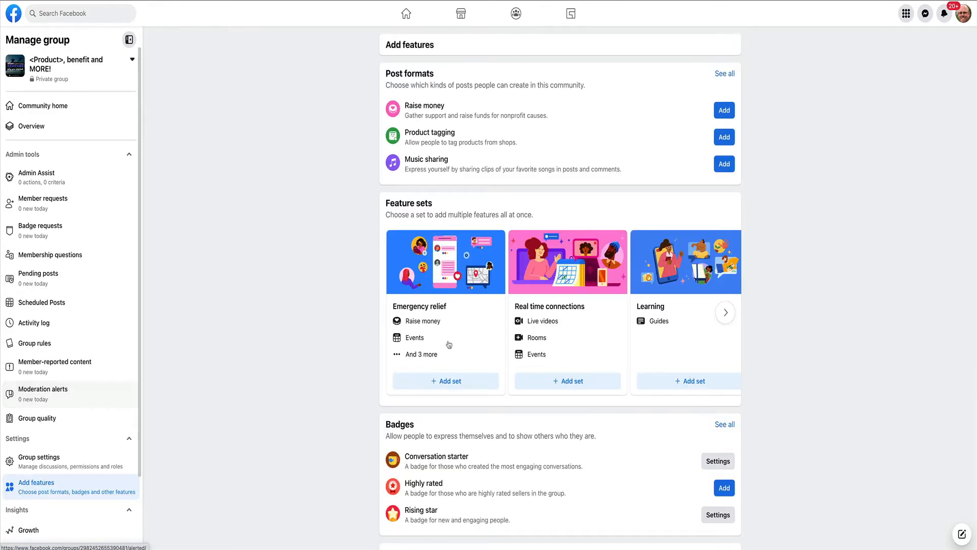
pyautogui.scroll(-5, 478, 349)
pyautogui.scroll(-1, 478, 350)
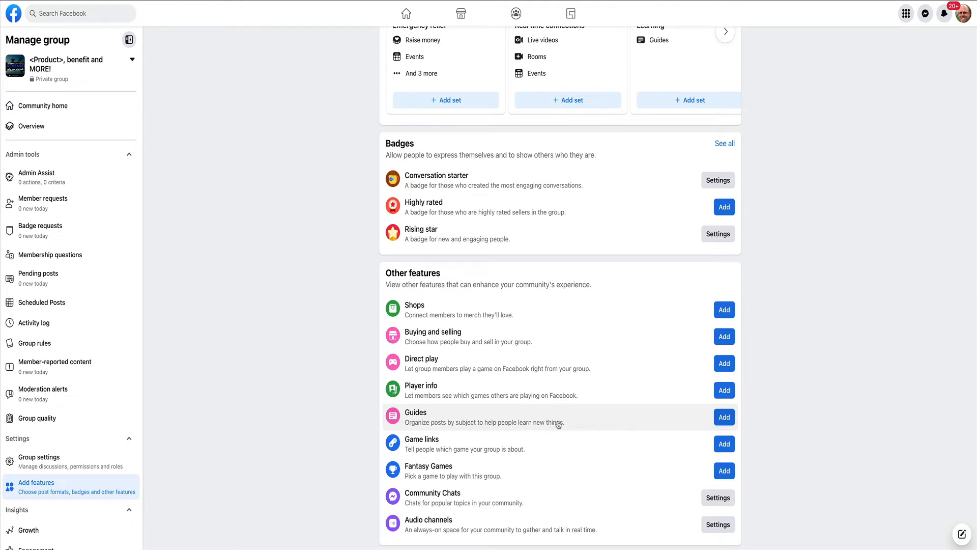
pyautogui.scroll(1, 723, 418)
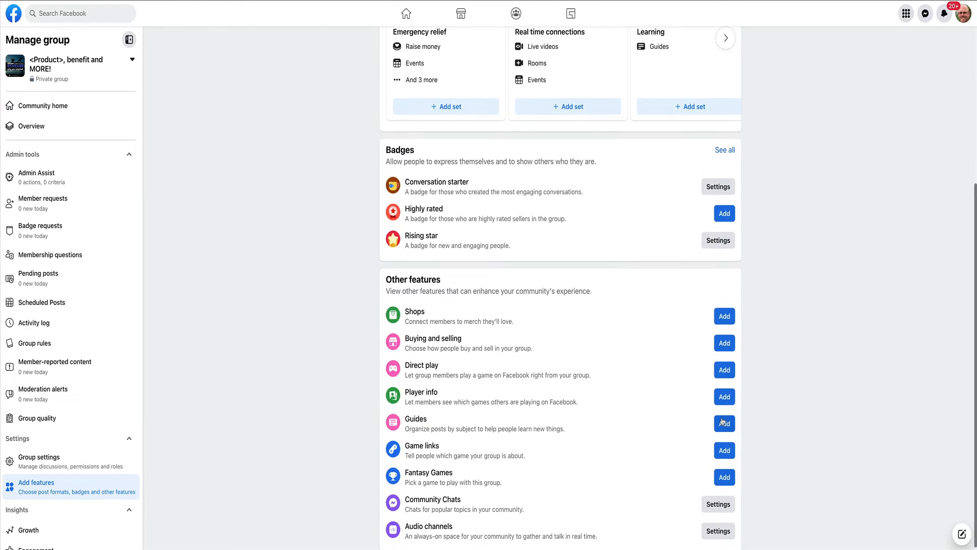
pyautogui.click(722, 426)
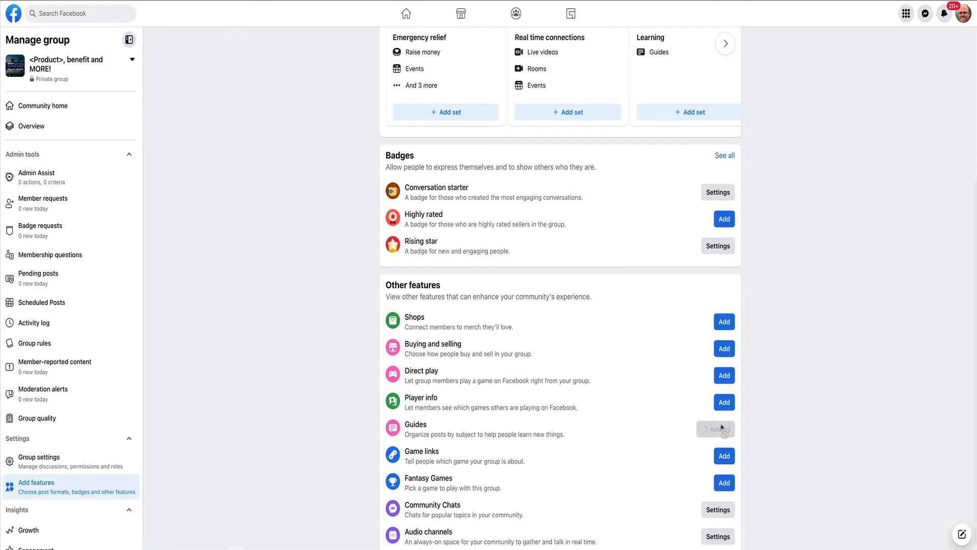
# Create and save a guide named "The Amazon <Product Name>!" in the group's Guides section.
pyautogui.scroll(5, 456, 321)
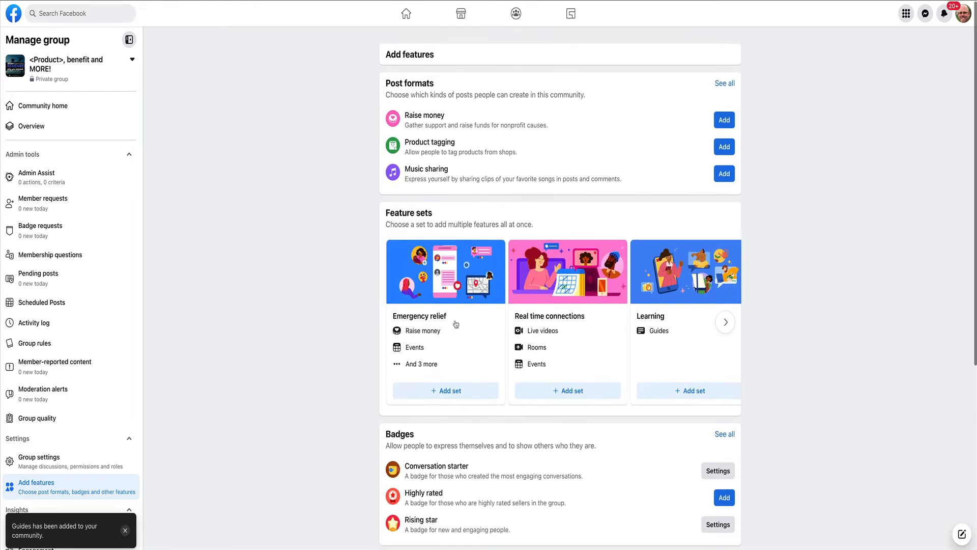
pyautogui.click(57, 107)
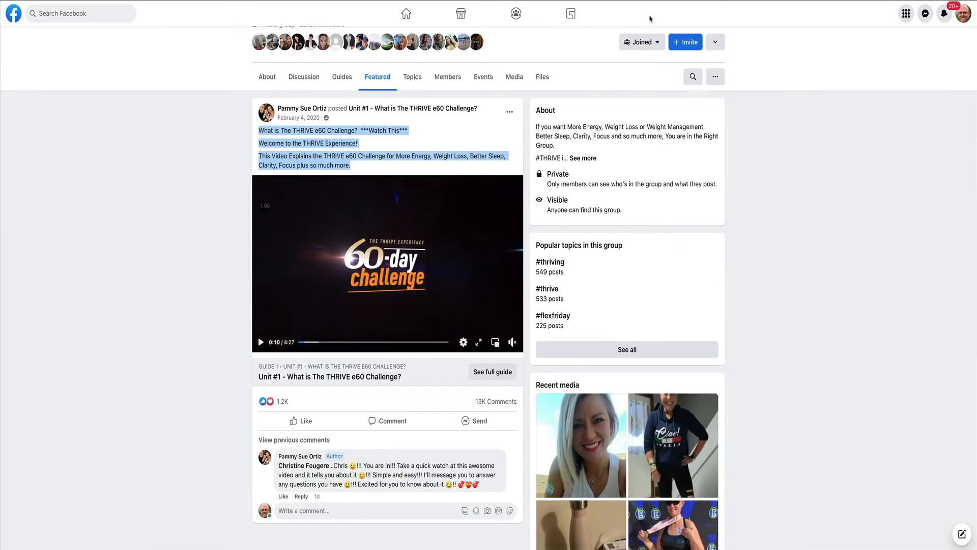
pyautogui.scroll(5, 572, 96)
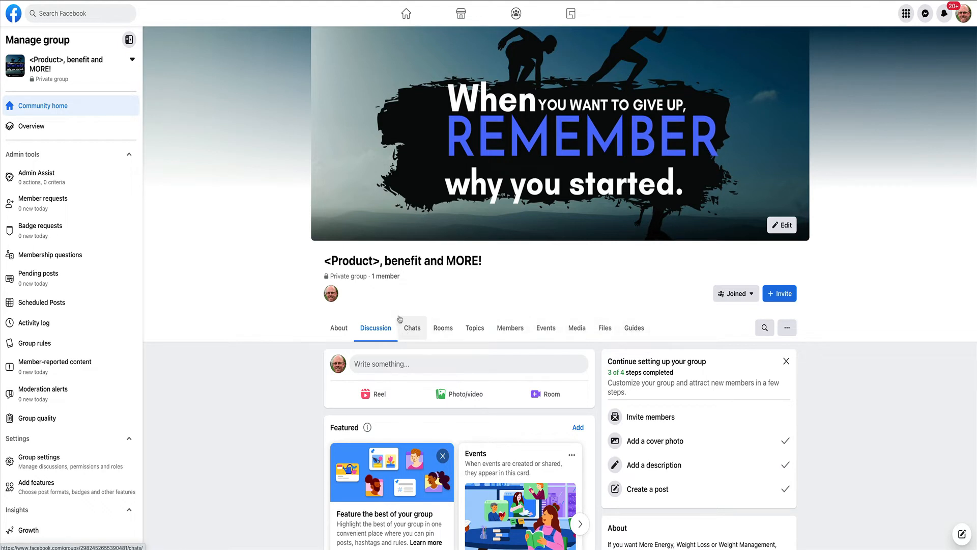
pyautogui.click(636, 329)
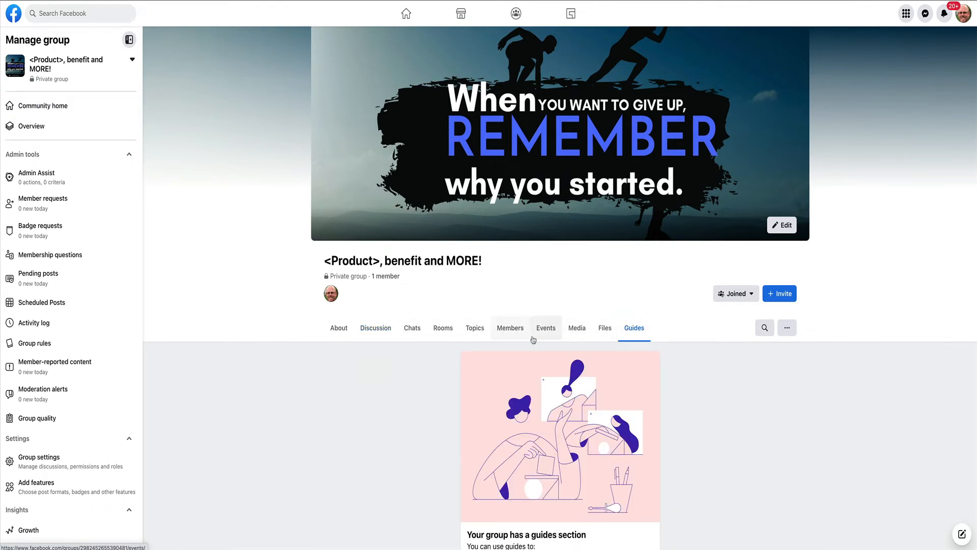
pyautogui.scroll(-2, 532, 340)
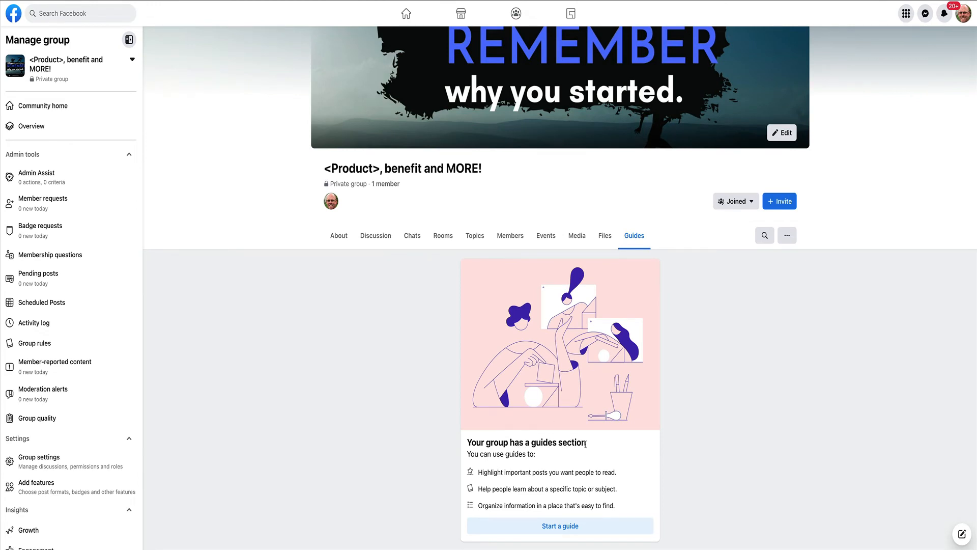
pyautogui.click(561, 526)
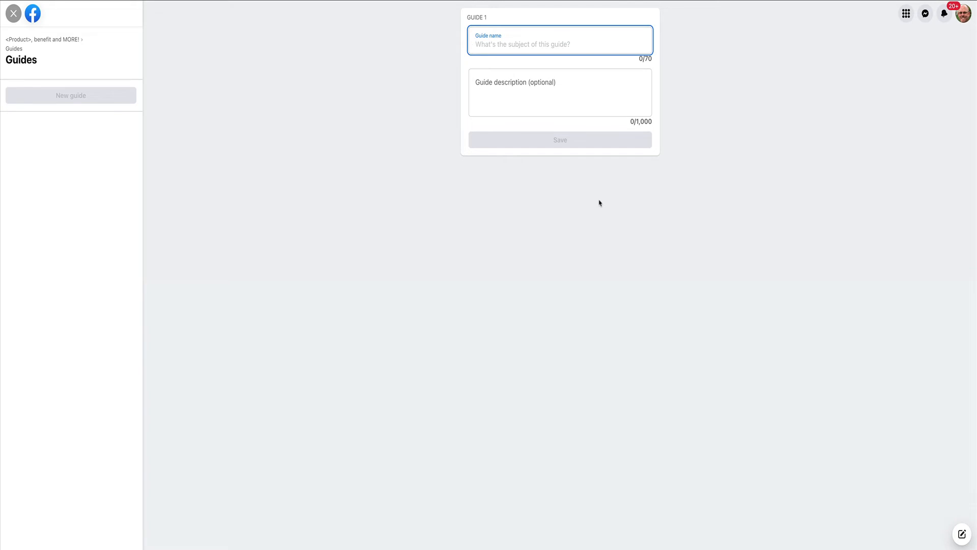
pyautogui.write('The')
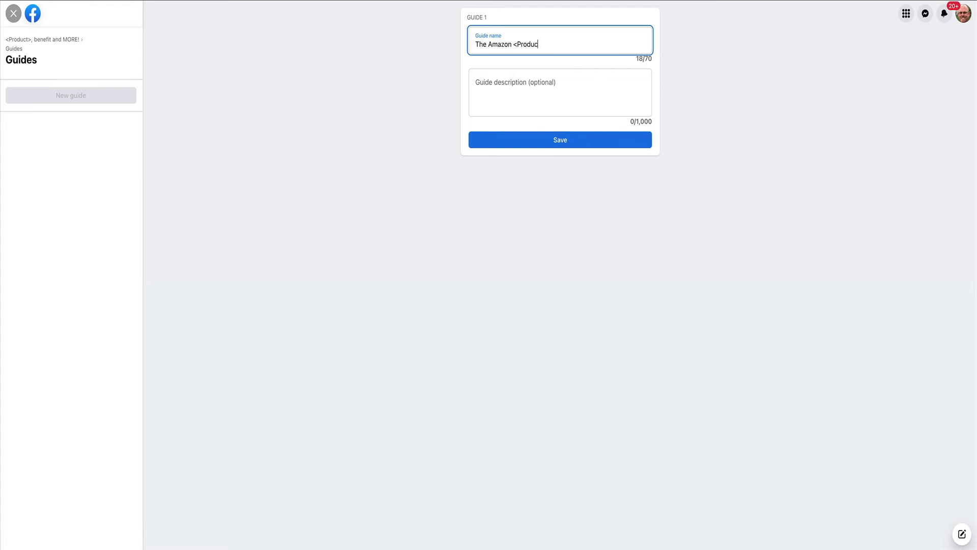
pyautogui.write('Amazon <Product Name>!')
pyautogui.click(562, 142)
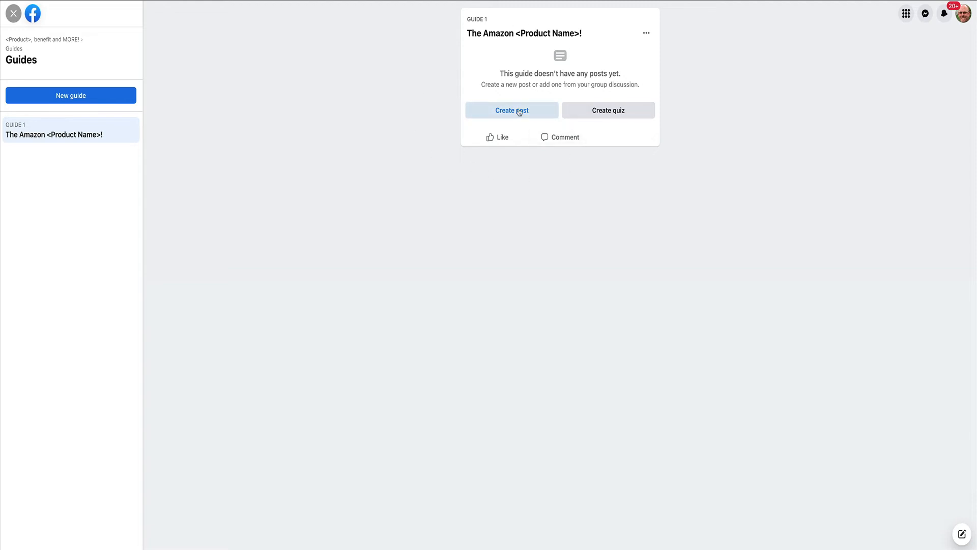
# Leave the guide editor and find the published welcome video post in the group's discussion.
pyautogui.click(14, 13)
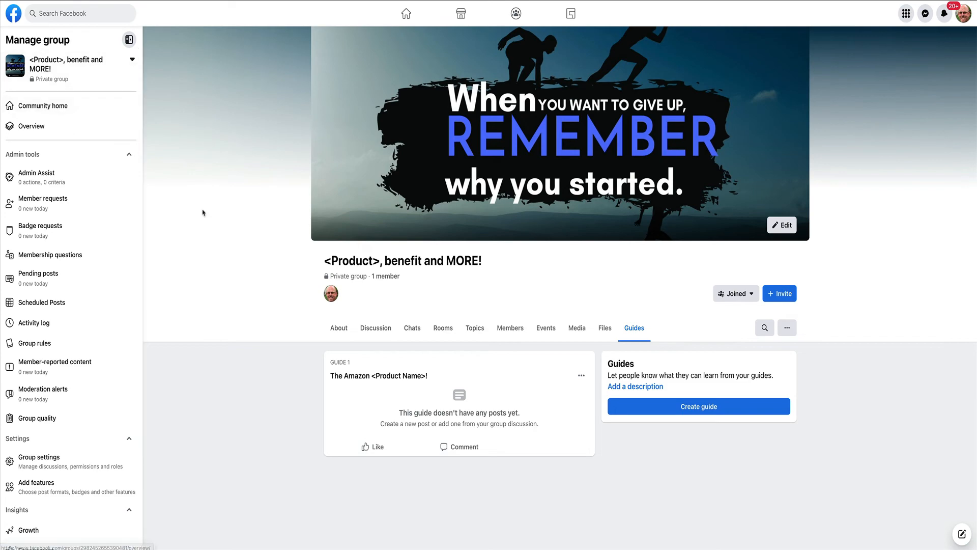
pyautogui.click(375, 328)
pyautogui.scroll(-10, 224, 252)
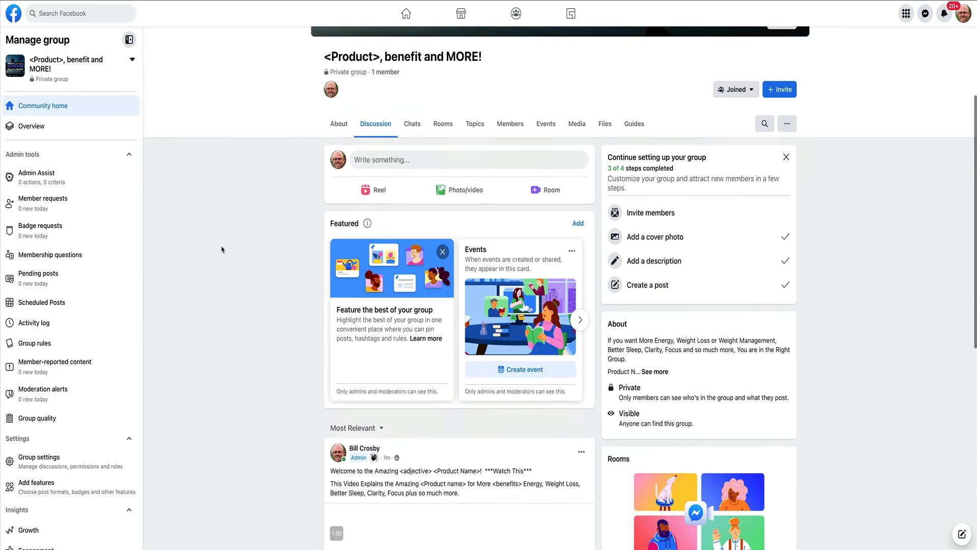
pyautogui.scroll(3, 222, 249)
pyautogui.moveTo(460, 302)
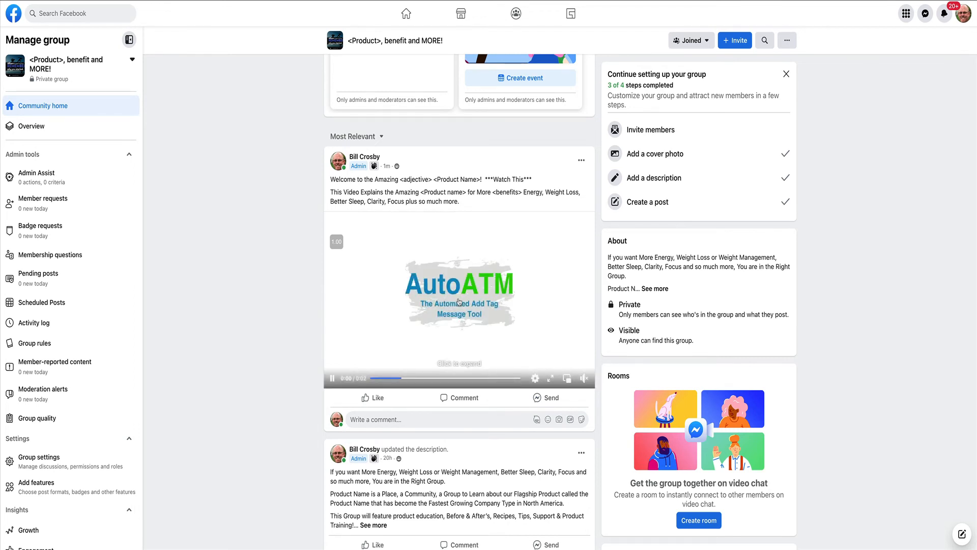
pyautogui.click(582, 162)
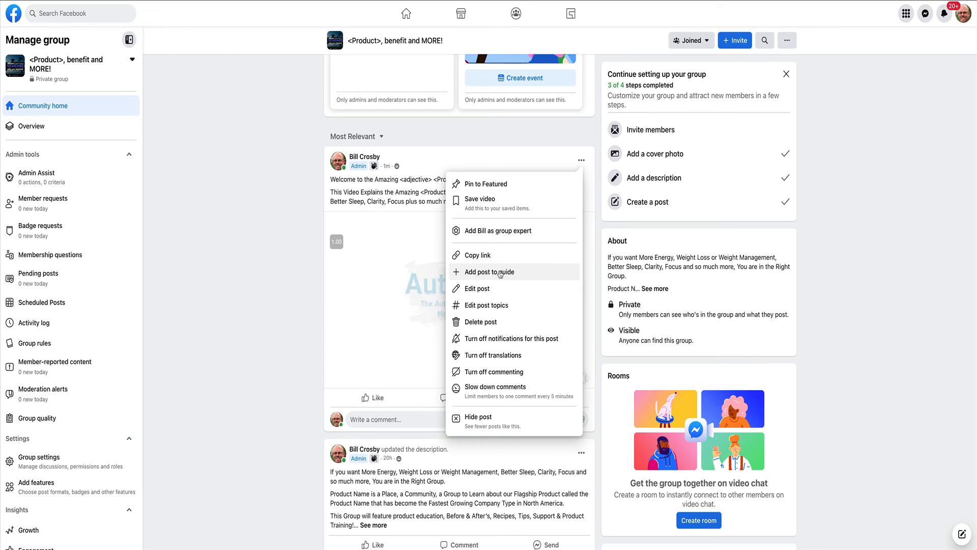
pyautogui.click(500, 274)
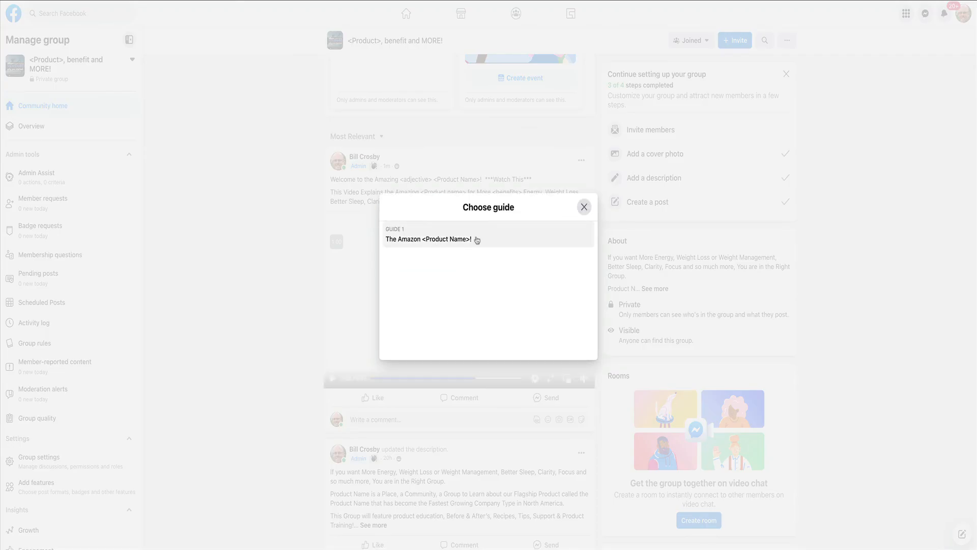
pyautogui.click(462, 240)
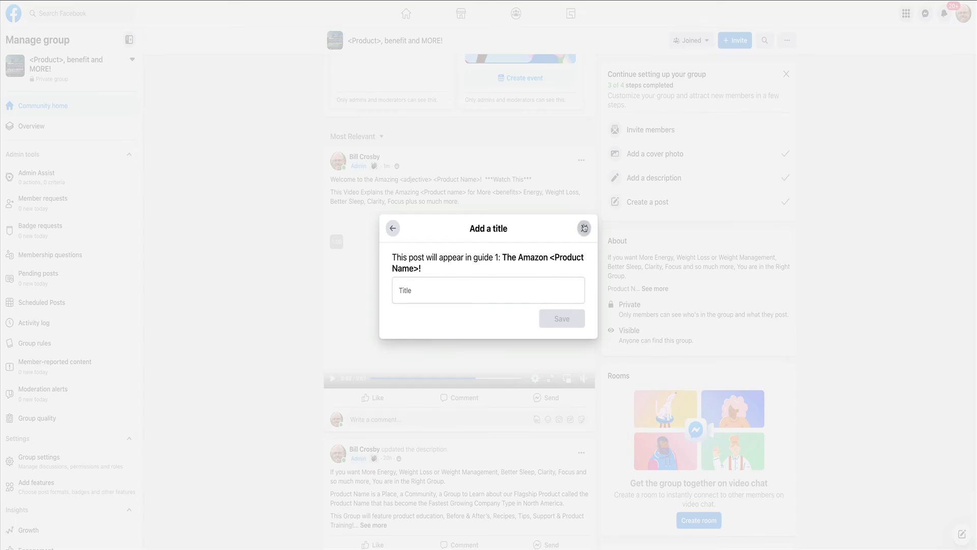
pyautogui.click(584, 228)
# Add the welcome video post to Guide 1 under its opening line as title, "Welcome to the Amazing <adjective> <Product Name>!".
pyautogui.moveTo(331, 178); pyautogui.dragTo(485, 179)
pyautogui.hotkey('ctrl', 'c')
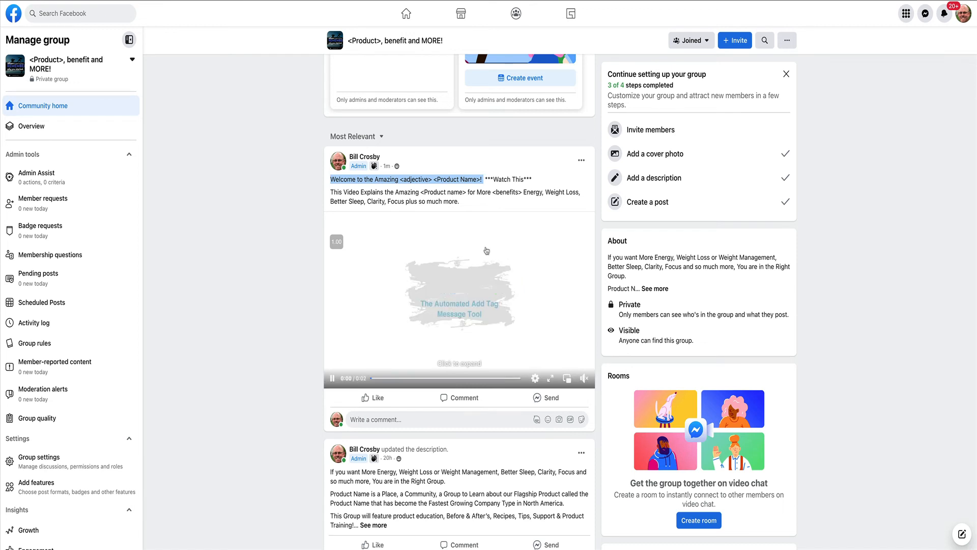
pyautogui.click(582, 162)
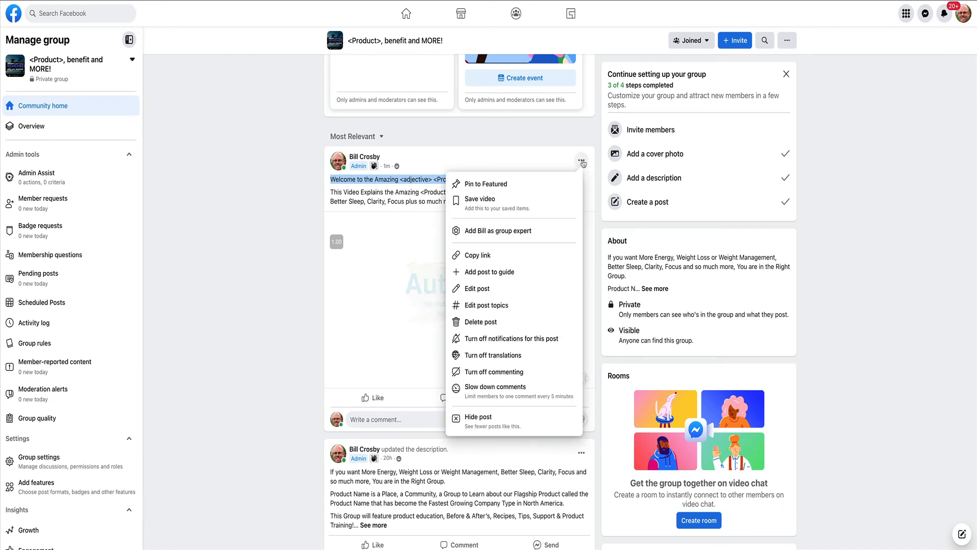
pyautogui.click(478, 272)
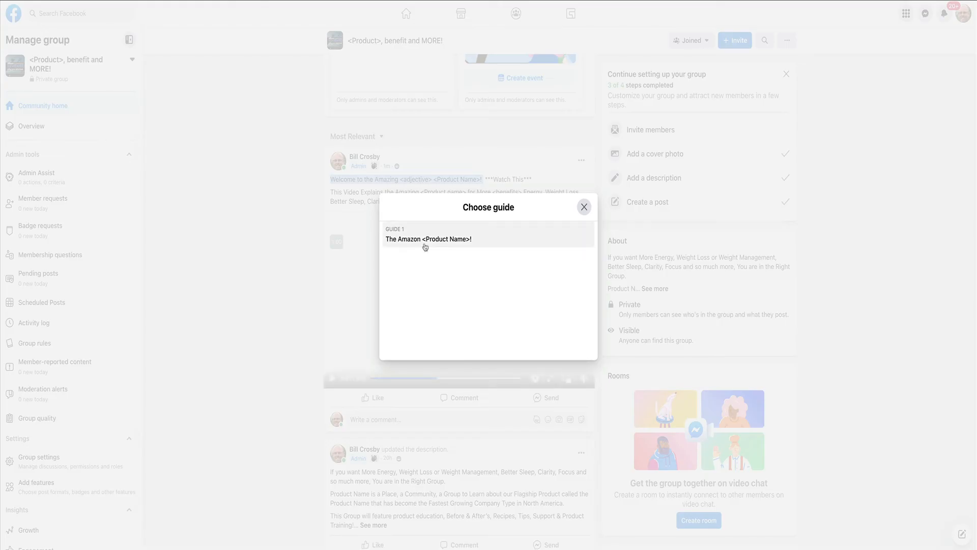
pyautogui.click(427, 239)
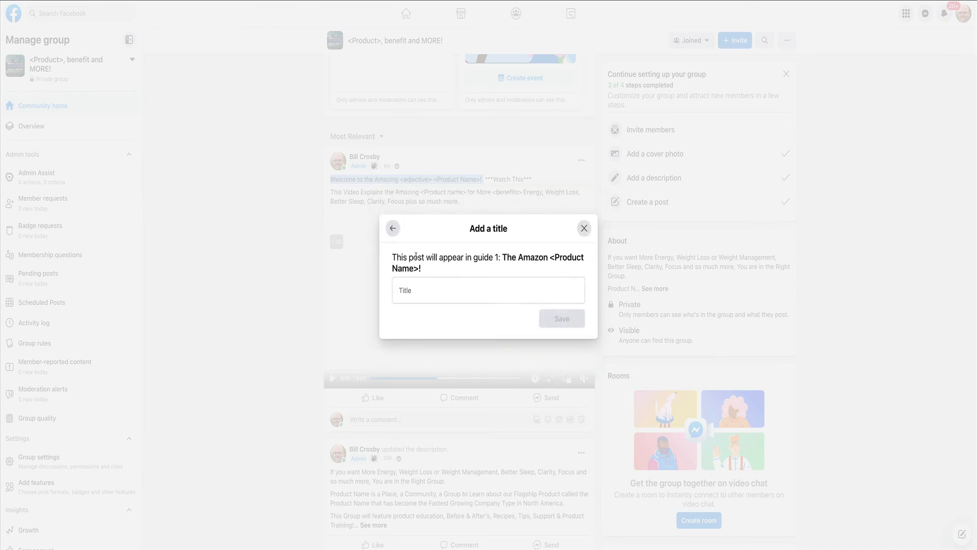
pyautogui.click(421, 288)
pyautogui.hotkey('ctrl', 'v')
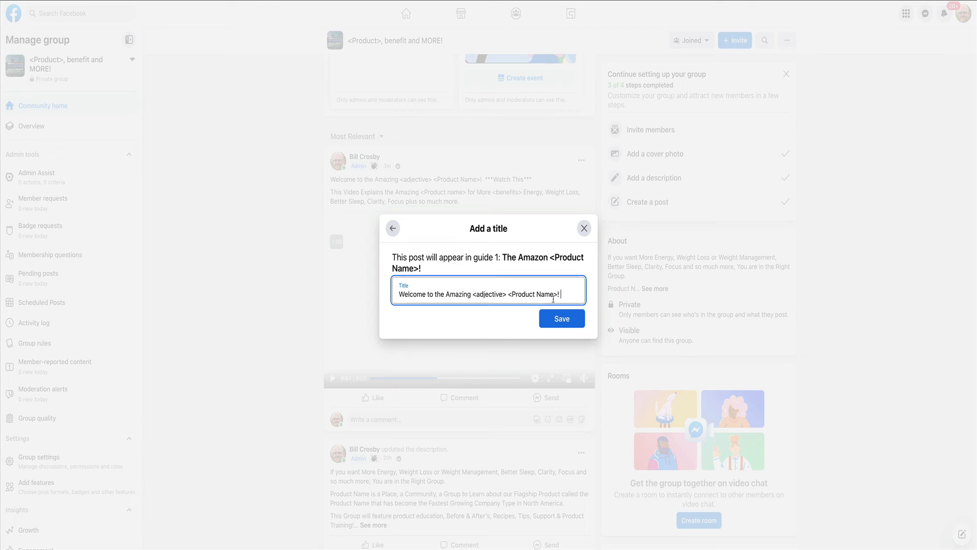
pyautogui.click(562, 318)
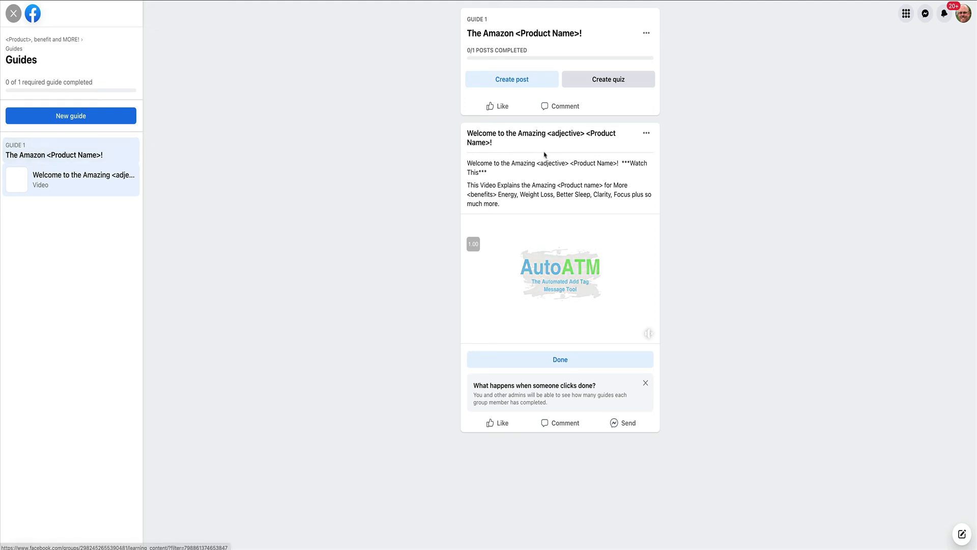
# Rename Guide 1 as "Welcome to the Amazing <adjective> <Product Name>!" and save it.
pyautogui.scroll(-1, 612, 144)
pyautogui.scroll(1, 620, 145)
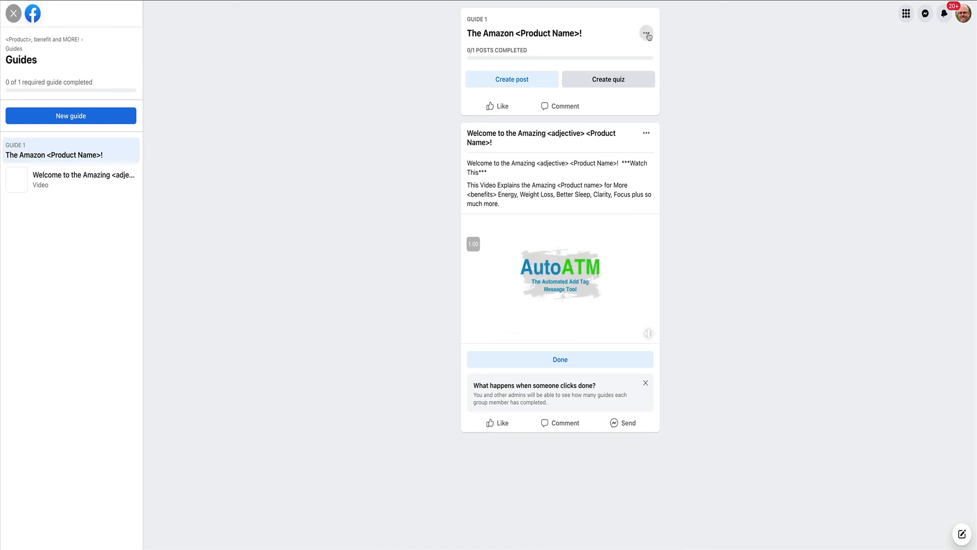
pyautogui.click(647, 34)
pyautogui.click(590, 61)
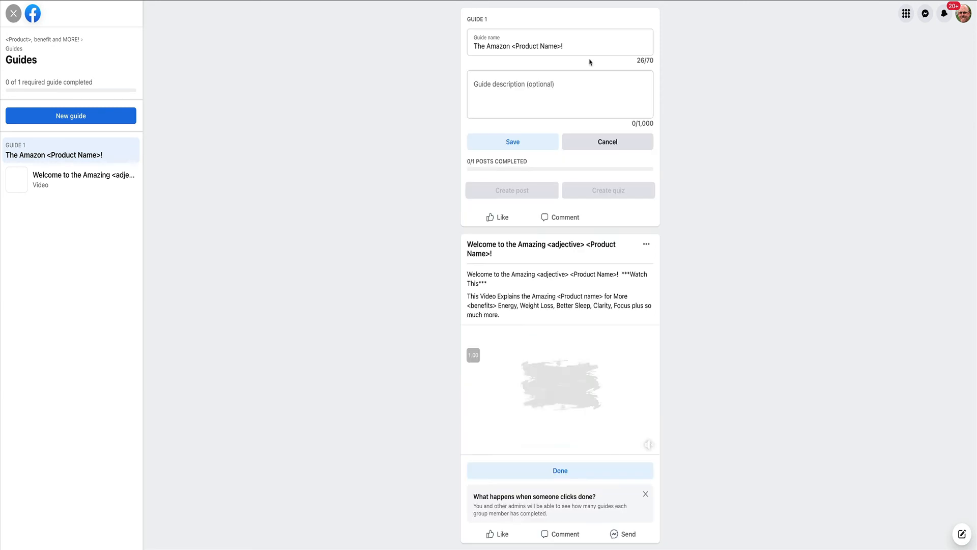
pyautogui.click(574, 47)
pyautogui.hotkey('ctrl', 'a')
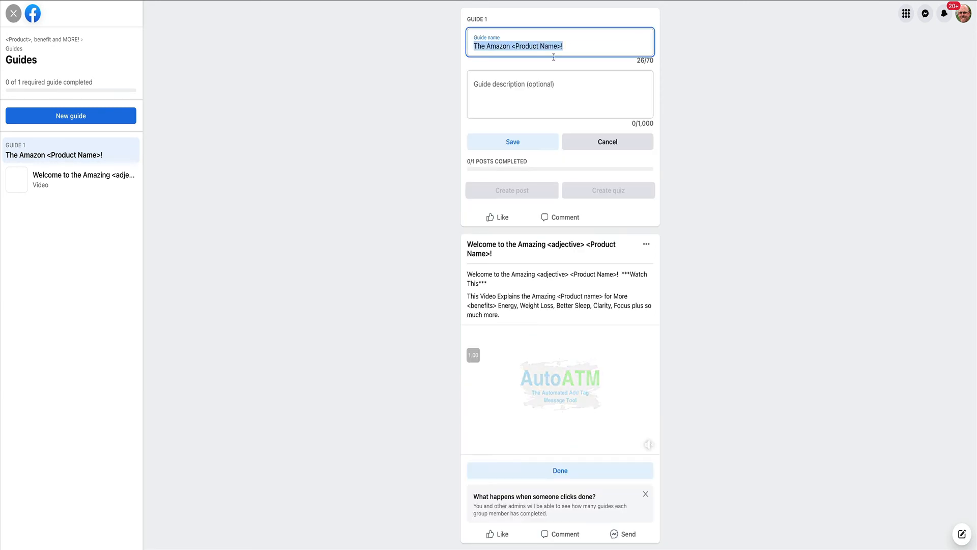
pyautogui.hotkey('ctrl', 'v')
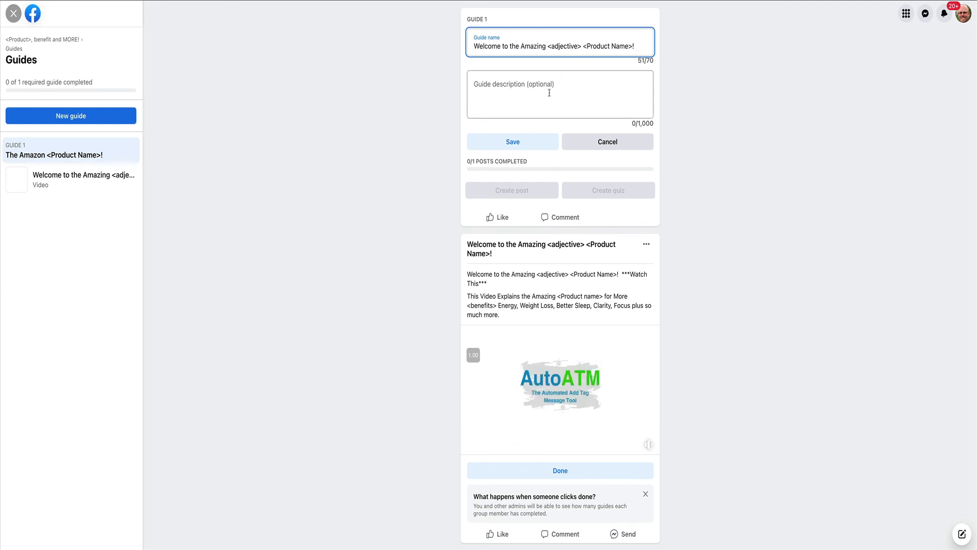
pyautogui.click(512, 144)
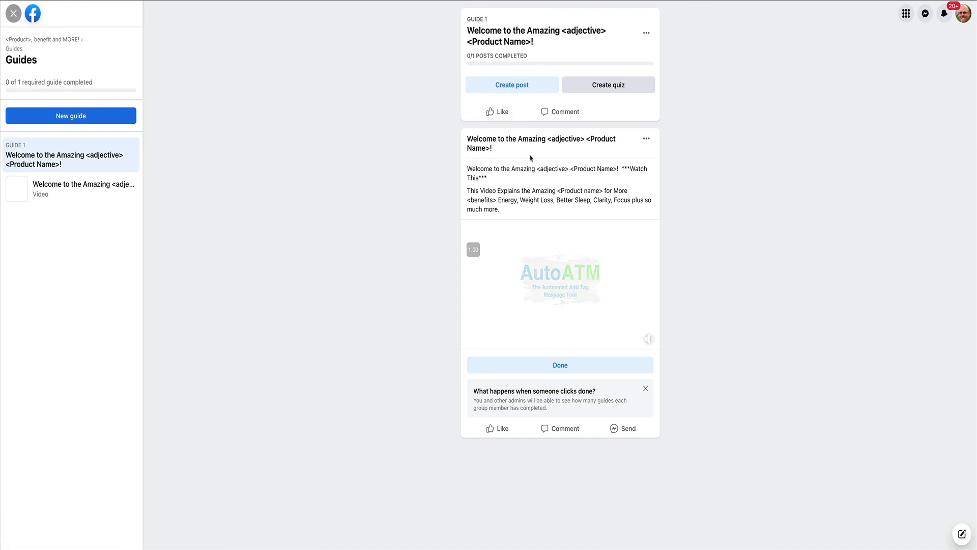
# Mark the welcome video post in the guide as done and return to the group's discussion.
pyautogui.moveTo(542, 332)
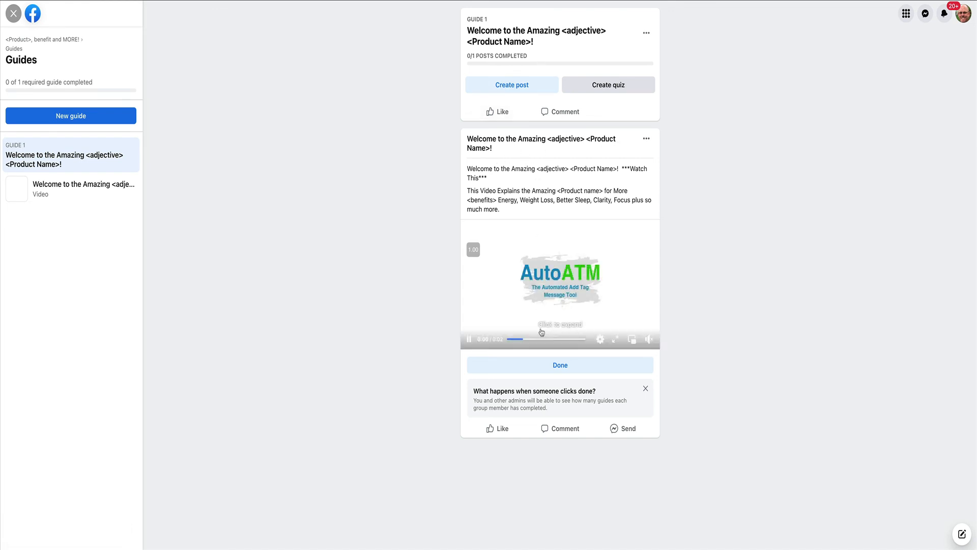
pyautogui.click(561, 365)
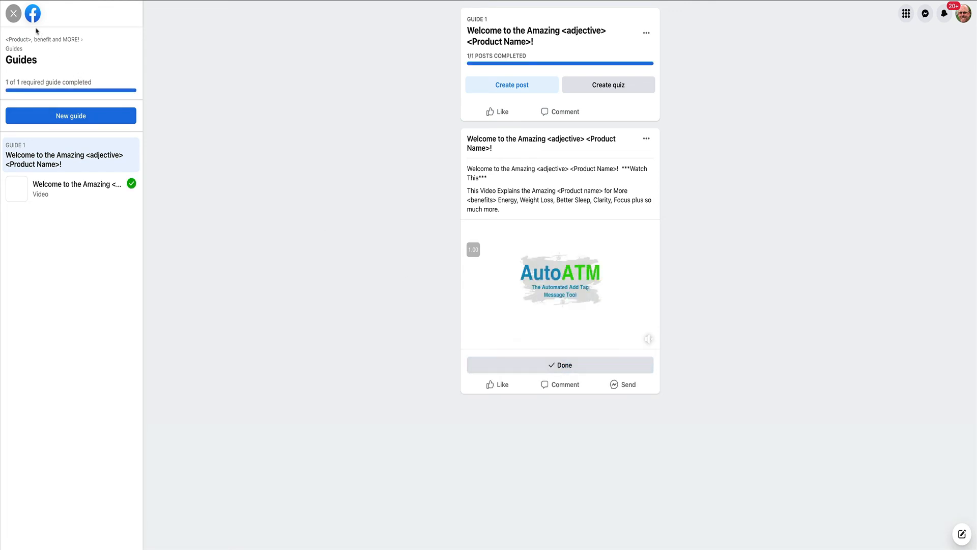
pyautogui.click(13, 13)
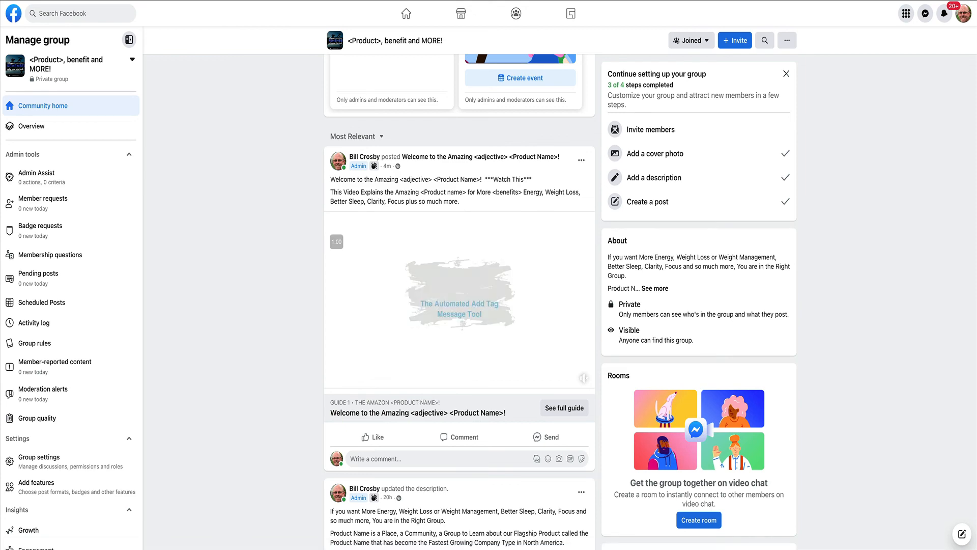
# Reload the group page and check how the guide appears on the posts in the discussion feed.
pyautogui.press('super+r')
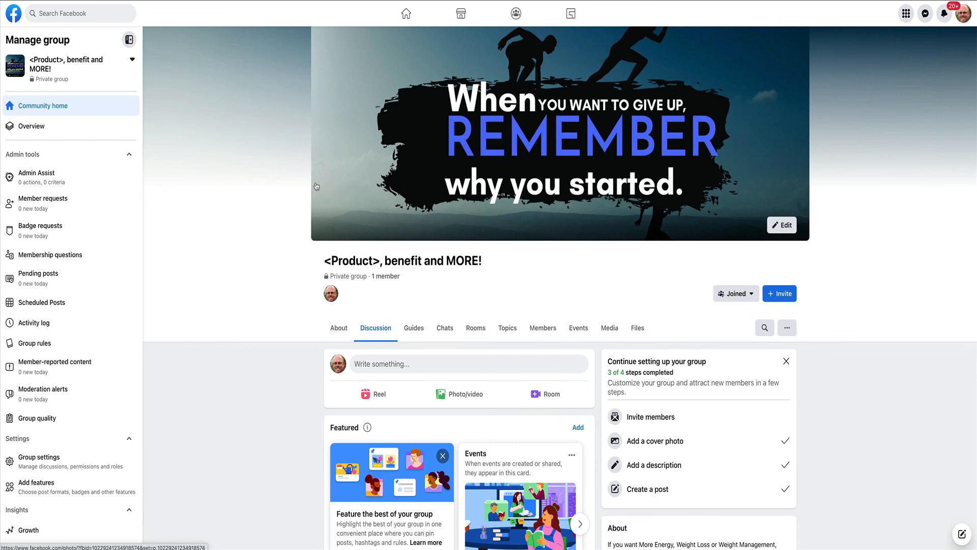
pyautogui.scroll(-9, 317, 186)
pyautogui.scroll(1, 317, 186)
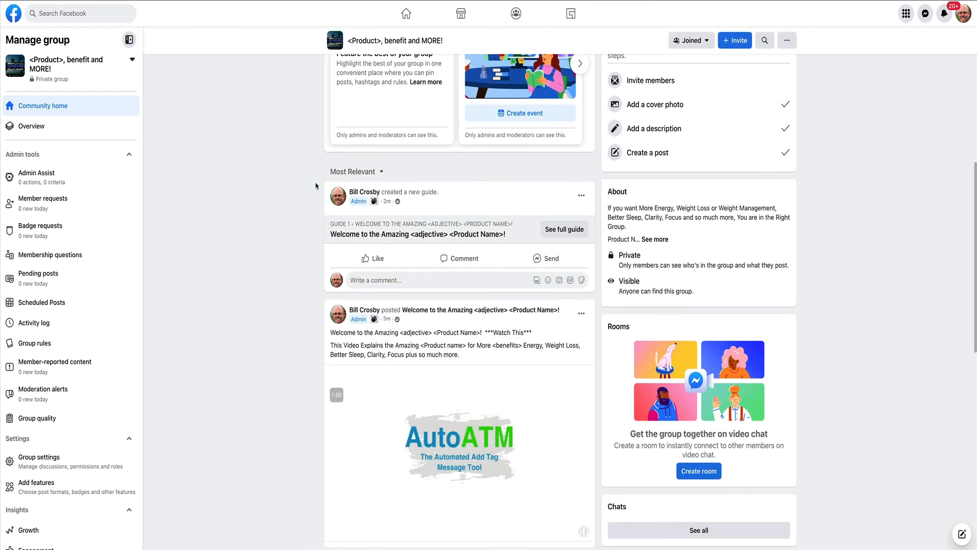
pyautogui.scroll(-4, 316, 186)
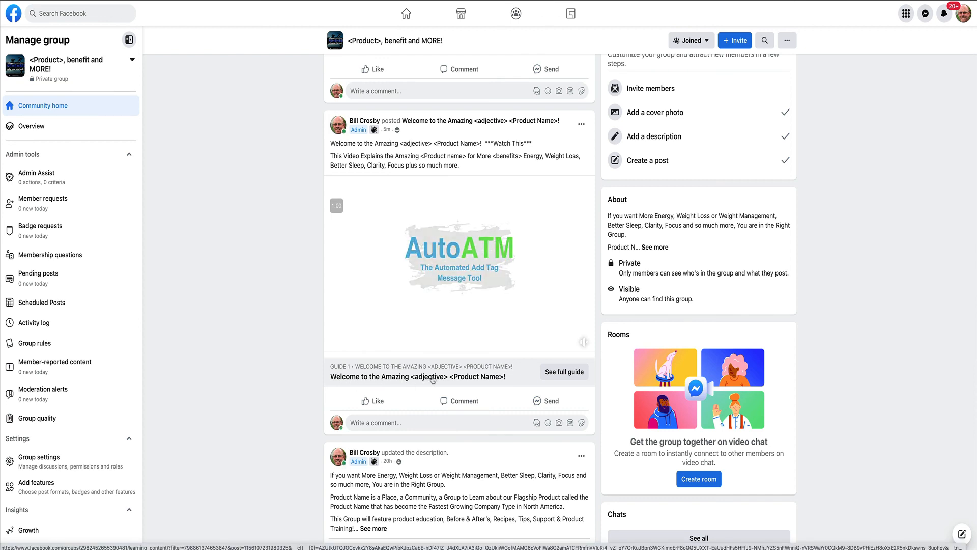
# Pin the welcome video post to the group's Featured section.
pyautogui.scroll(2, 433, 379)
pyautogui.scroll(1, 433, 379)
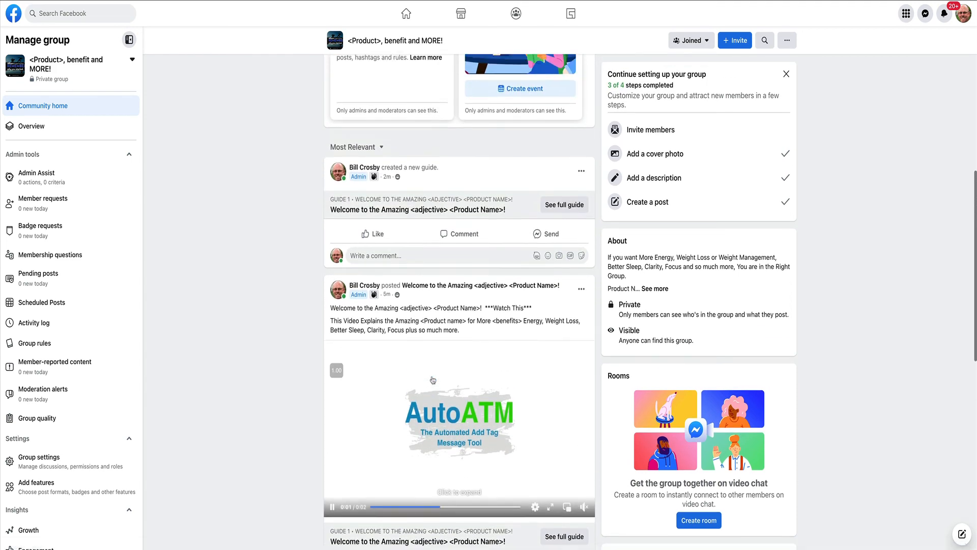
pyautogui.scroll(1, 432, 377)
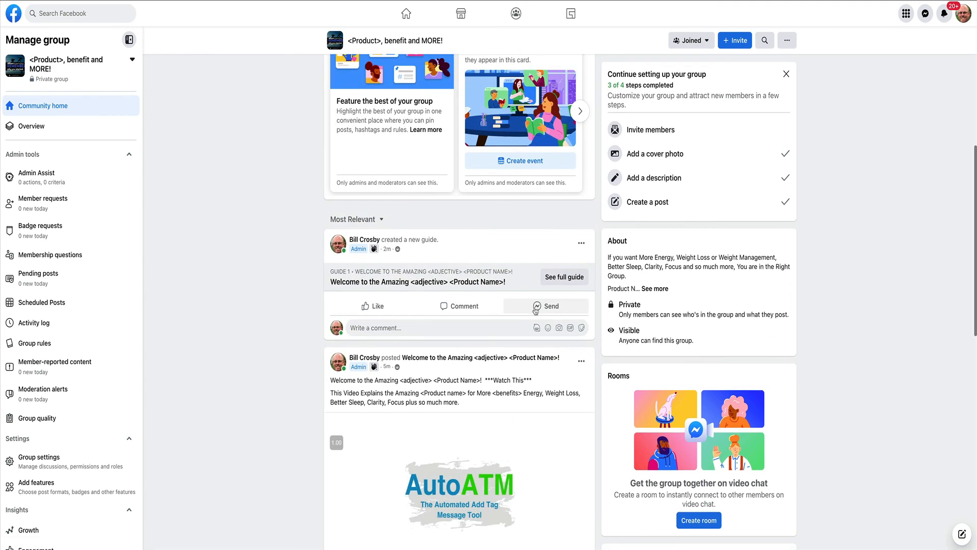
pyautogui.click(581, 362)
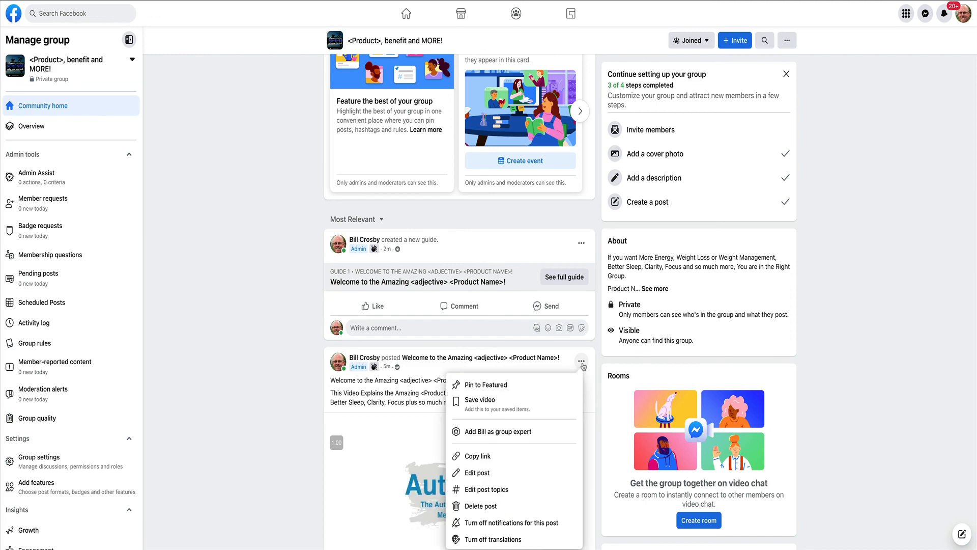
pyautogui.click(486, 388)
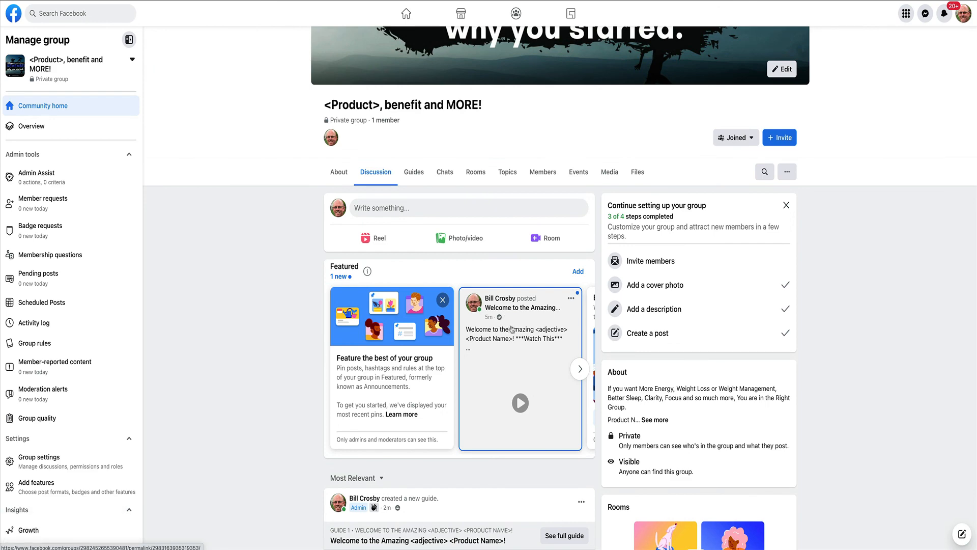
# Compare the welcome video post and its guide link with the featured Unit #1 post in the #THRIVE group.
pyautogui.scroll(-8, 512, 329)
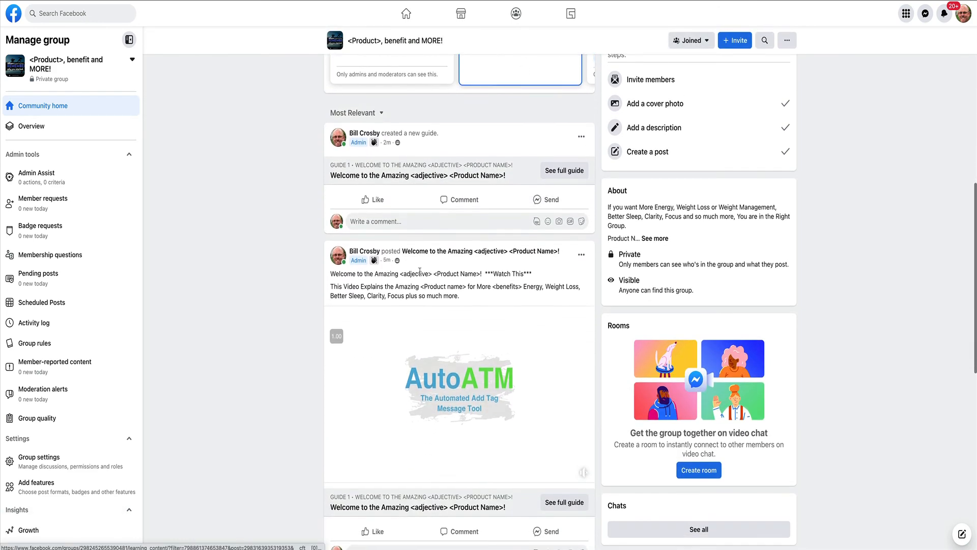
pyautogui.scroll(-2, 410, 275)
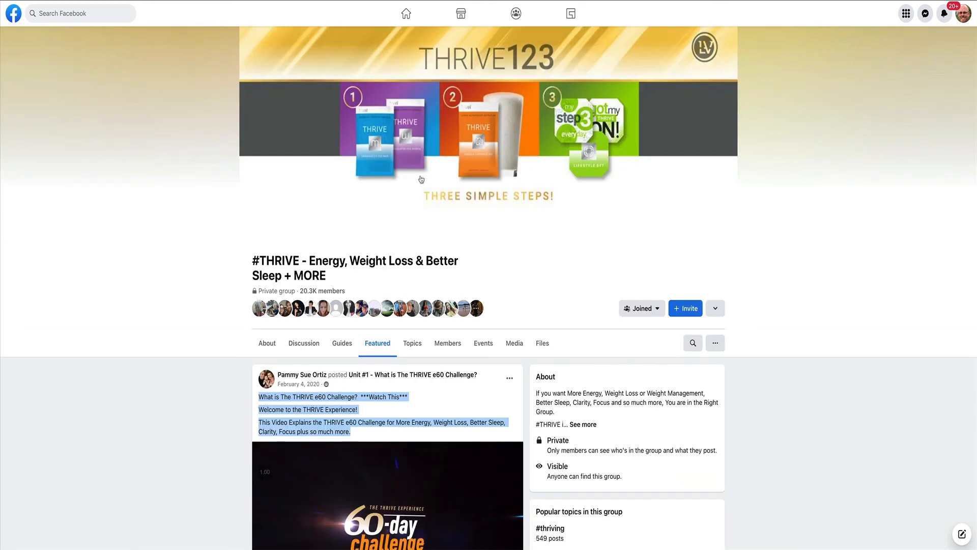
pyautogui.scroll(-5, 353, 244)
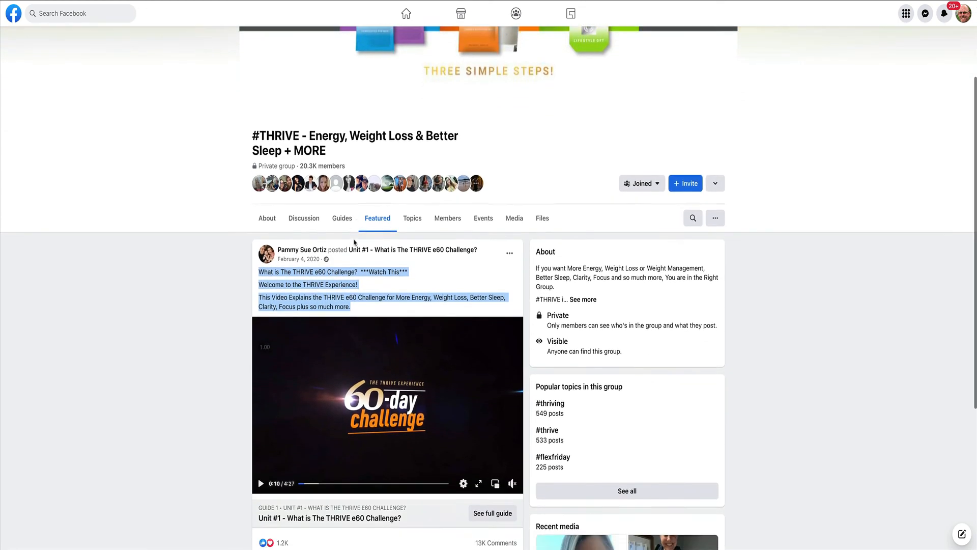
pyautogui.scroll(-1, 280, 189)
pyautogui.click(259, 154)
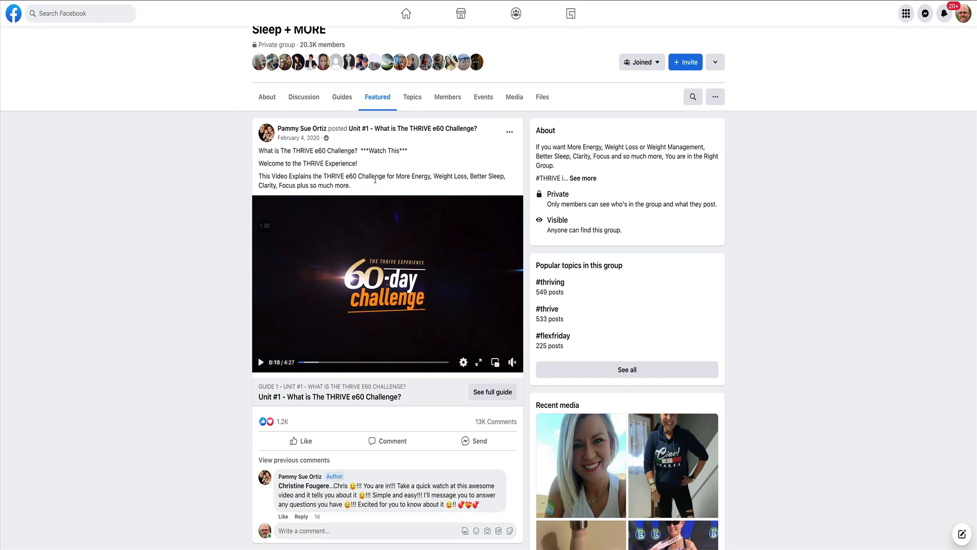
pyautogui.scroll(-1, 375, 179)
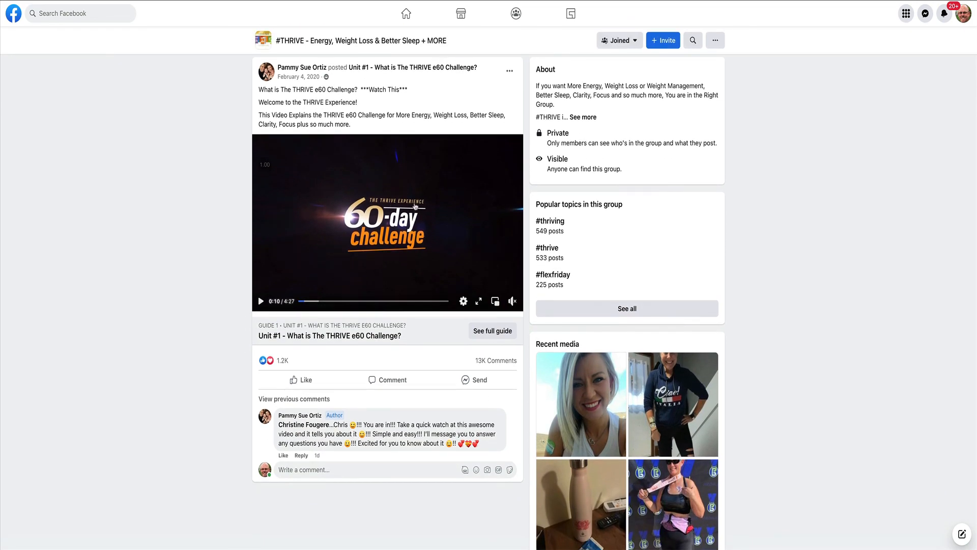